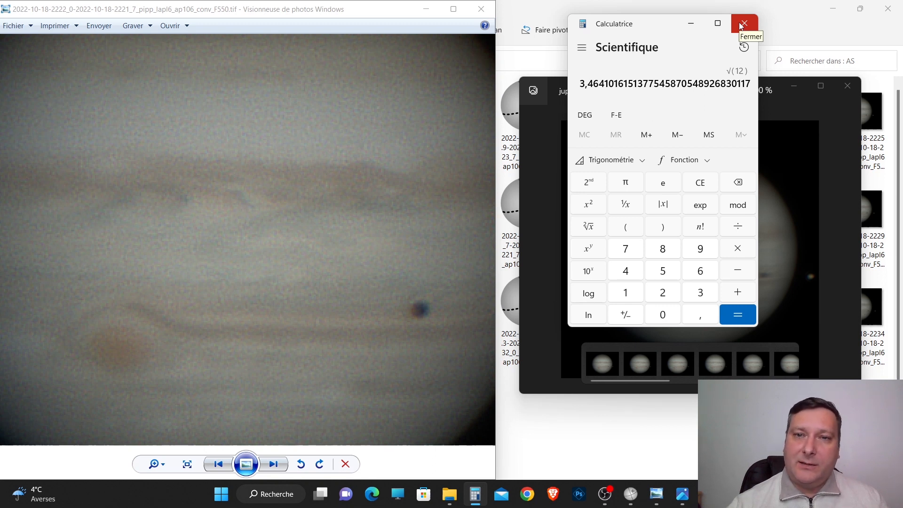
{"action": "left_click", "coordinate": [743, 23]}
{"action": "scroll", "coordinate": [720, 235], "scroll_direction": "up", "scroll_amount": 3}
{"action": "scroll", "coordinate": [718, 248], "scroll_direction": "up", "scroll_amount": 5}
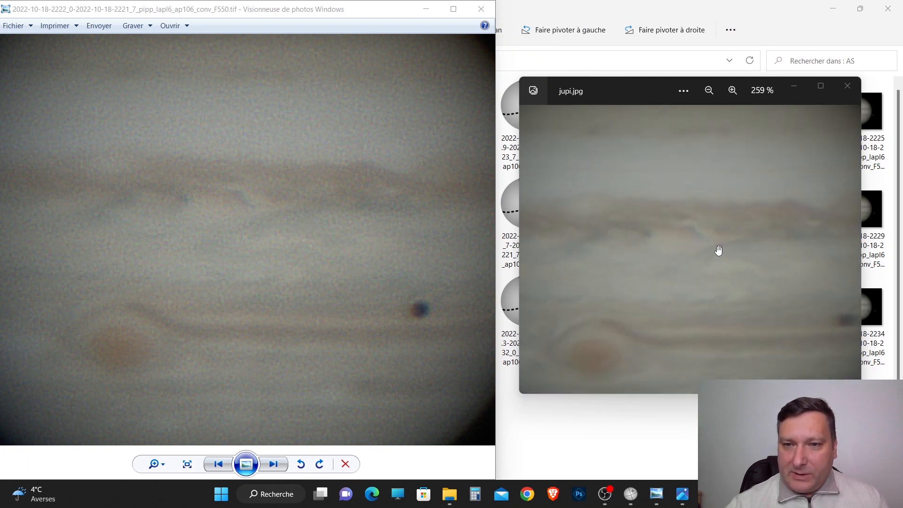
{"action": "scroll", "coordinate": [718, 254], "scroll_direction": "down", "scroll_amount": 2}
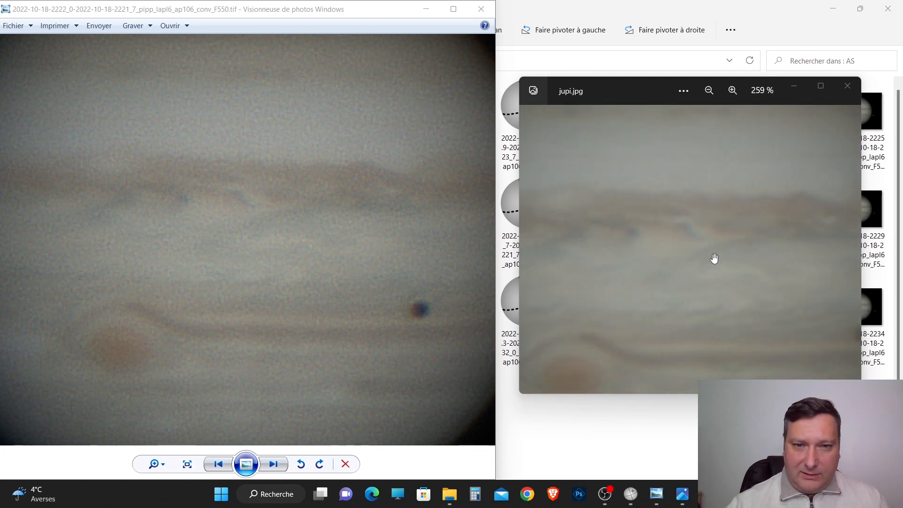
{"action": "left_click_drag", "start_coordinate": [766, 310], "coordinate": [629, 300]}
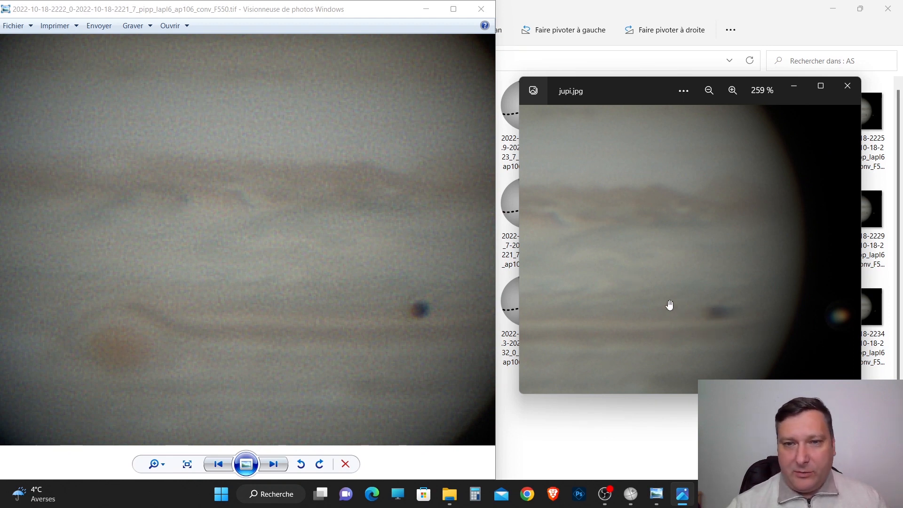
{"action": "scroll", "coordinate": [655, 306], "scroll_direction": "down", "scroll_amount": 4}
{"action": "scroll", "coordinate": [661, 314], "scroll_direction": "up", "scroll_amount": 6}
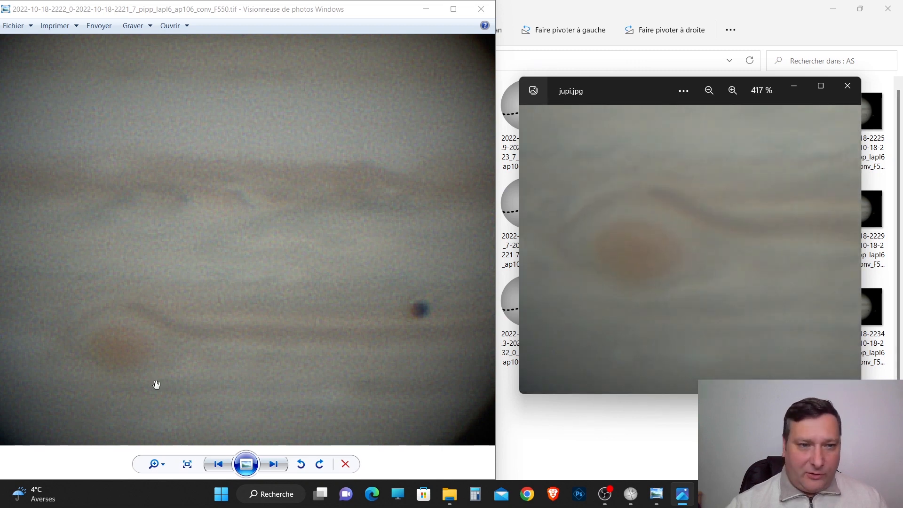
{"action": "scroll", "coordinate": [160, 340], "scroll_direction": "up", "scroll_amount": 2}
{"action": "left_click_drag", "start_coordinate": [153, 353], "coordinate": [246, 246]}
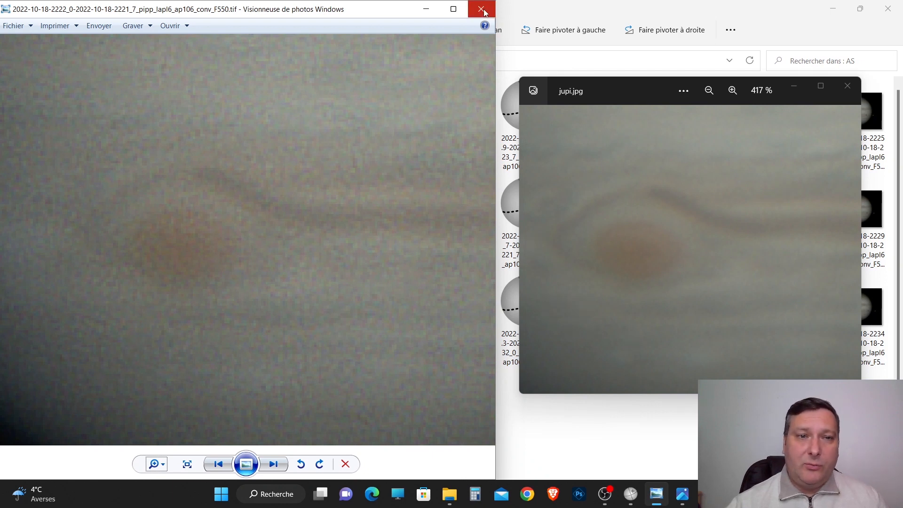
{"action": "scroll", "coordinate": [686, 255], "scroll_direction": "down", "scroll_amount": 6}
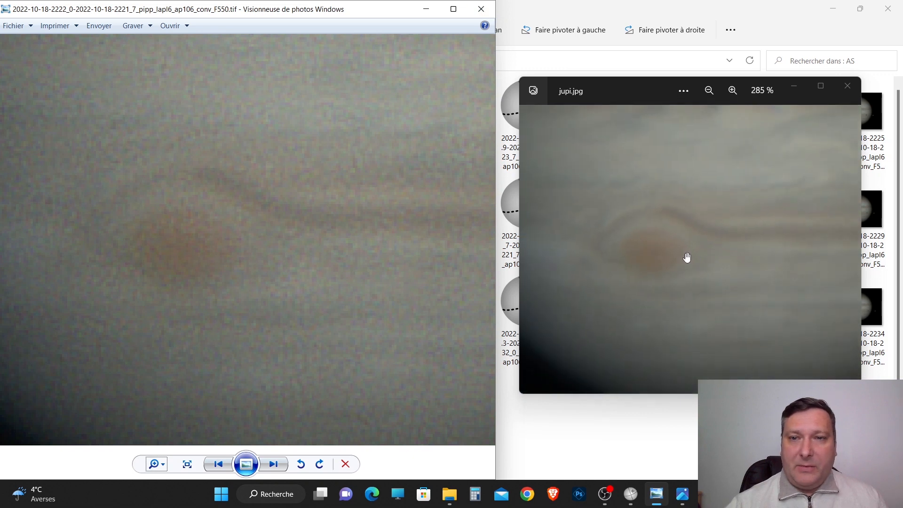
{"action": "scroll", "coordinate": [349, 277], "scroll_direction": "down", "scroll_amount": 4}
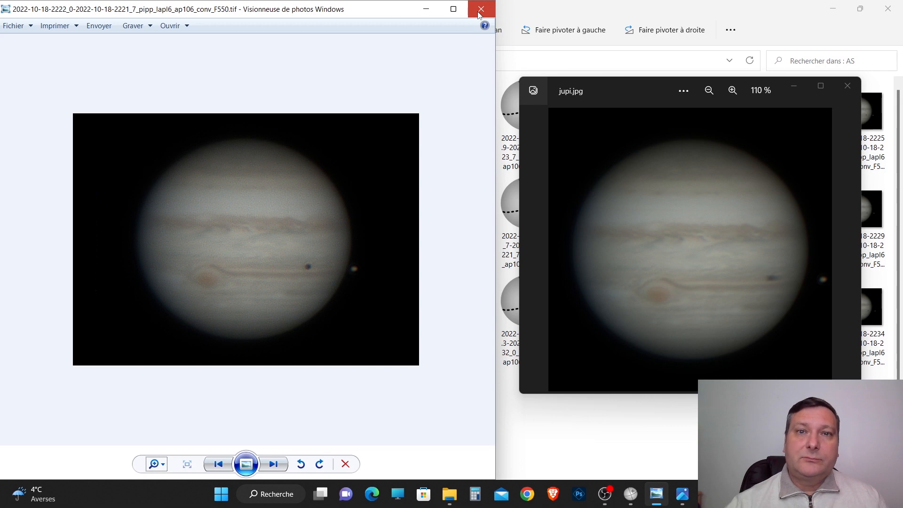
Step: Close the TIFF image and launch AstroSurface from the desktop
{"action": "left_click", "coordinate": [479, 15]}
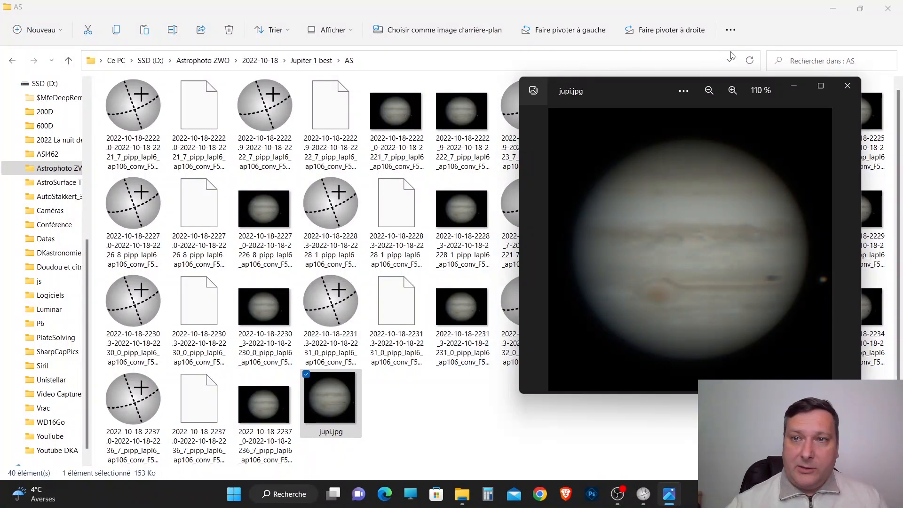
{"action": "left_click", "coordinate": [833, 9]}
{"action": "left_click", "coordinate": [833, 9]}
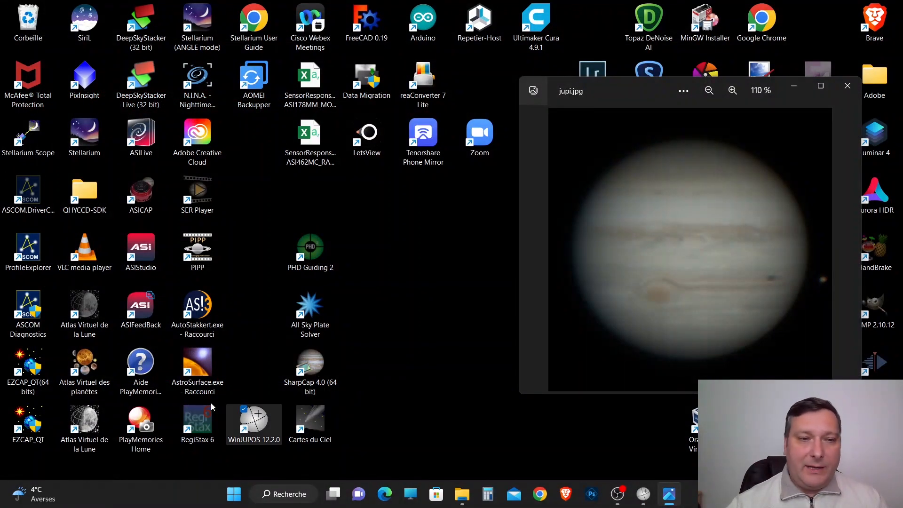
{"action": "double_click", "coordinate": [203, 374]}
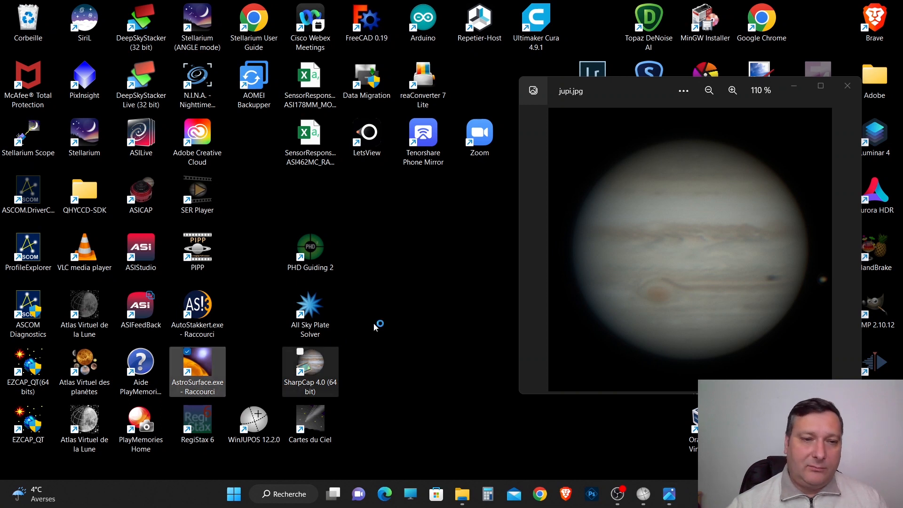
{"action": "left_click", "coordinate": [490, 92]}
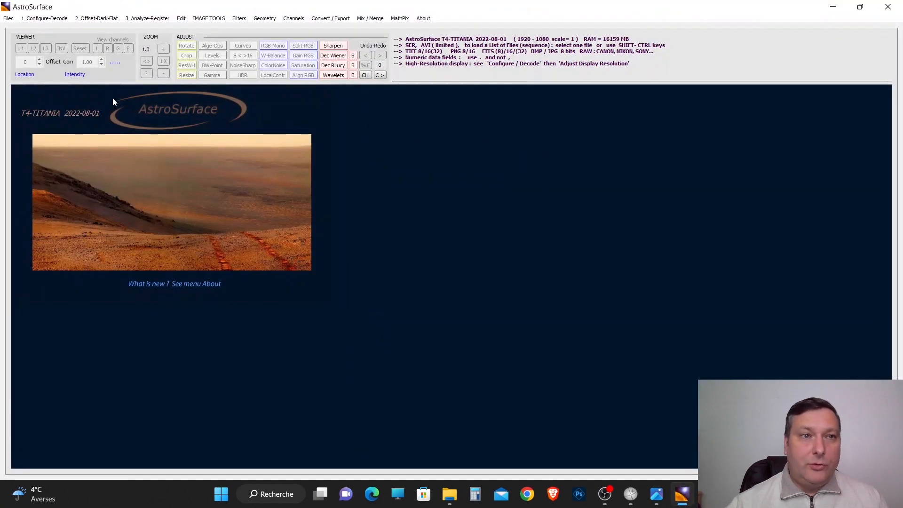
Step: Open jupi.jpg from the AS folder inside Jupiter 1 best and load it for editing
{"action": "left_click", "coordinate": [8, 18]}
{"action": "left_click", "coordinate": [53, 59]}
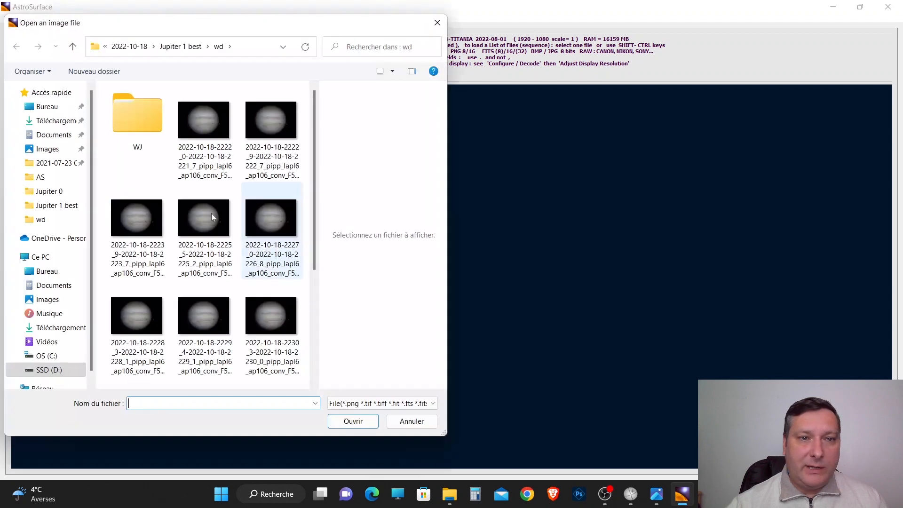
{"action": "left_click", "coordinate": [186, 47]}
{"action": "double_click", "coordinate": [125, 107]}
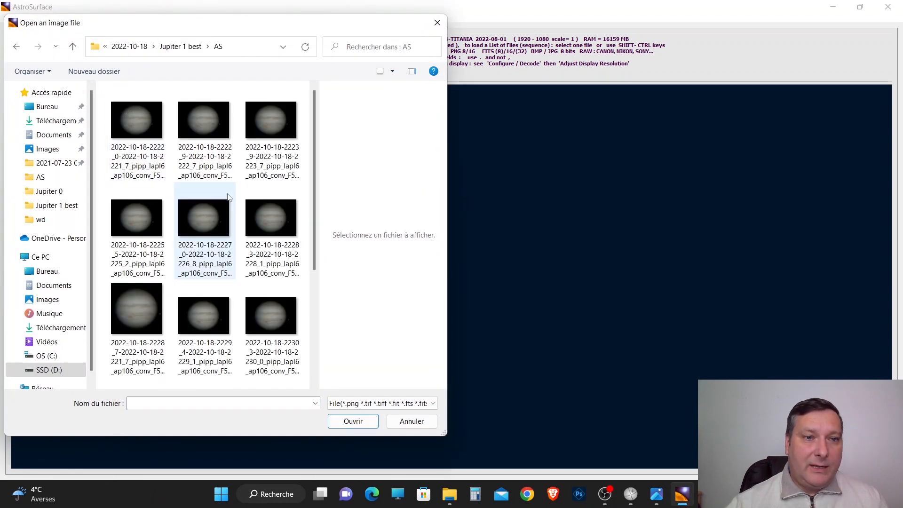
{"action": "scroll", "coordinate": [309, 355], "scroll_direction": "down", "scroll_amount": 2}
{"action": "left_click", "coordinate": [204, 324]}
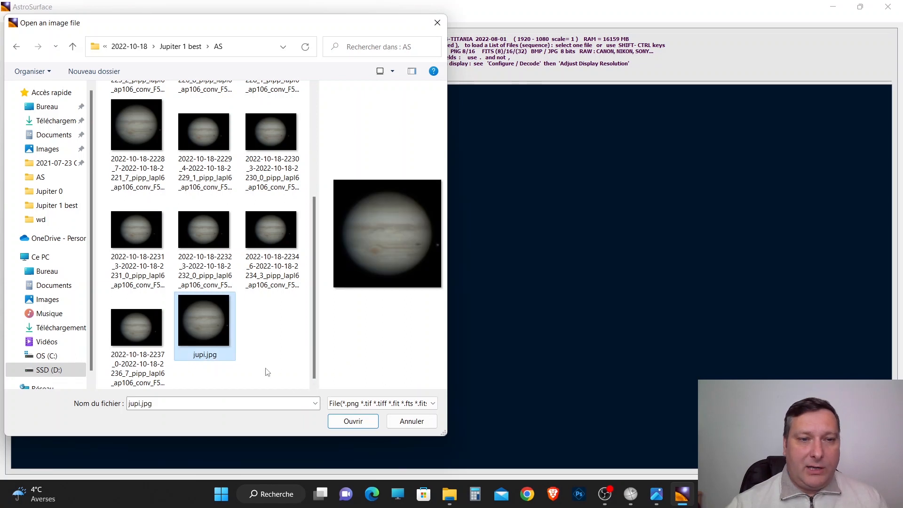
{"action": "left_click", "coordinate": [348, 422]}
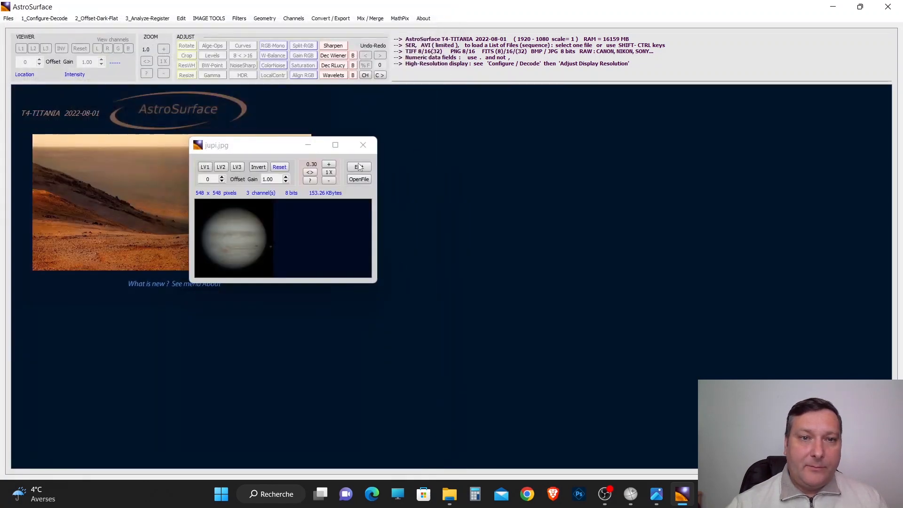
{"action": "left_click", "coordinate": [433, 145]}
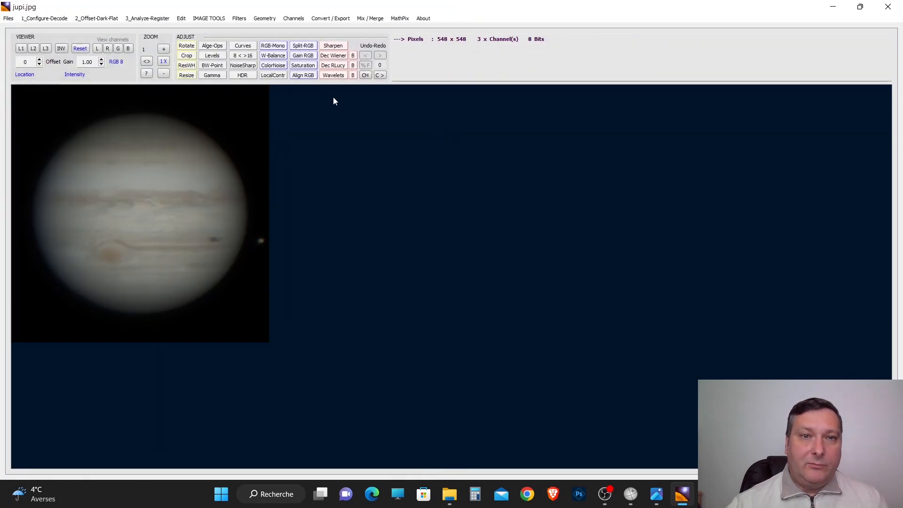
Step: Reset the Wavelets-Deconvolution parameters and set Wavelets HF to size 6 and strength 2
{"action": "left_click", "coordinate": [164, 51]}
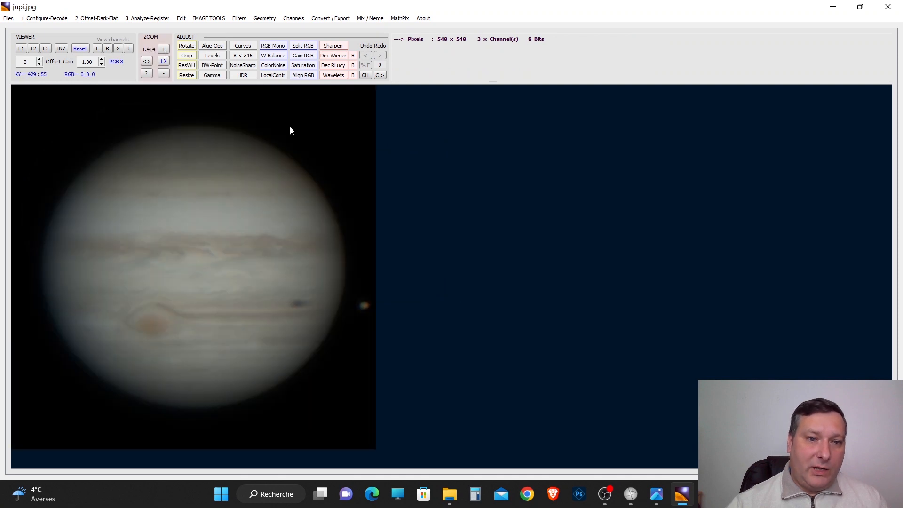
{"action": "left_click", "coordinate": [342, 76]}
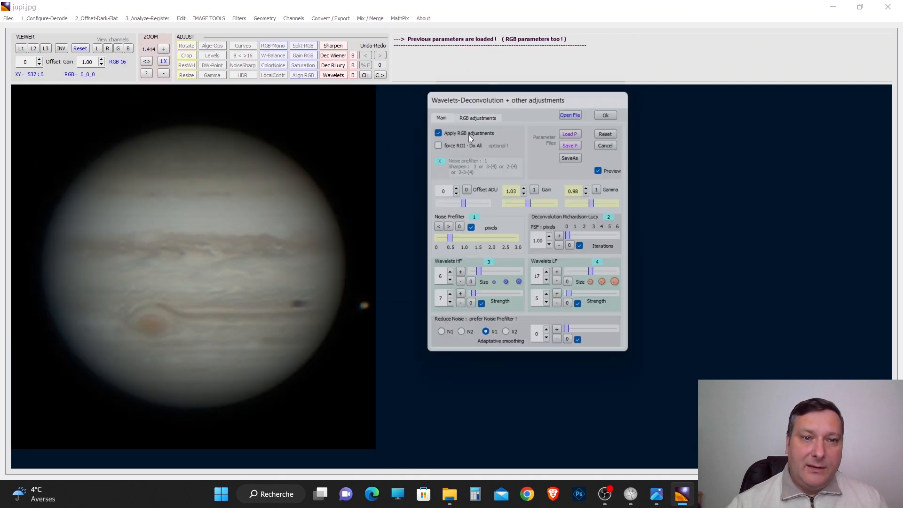
{"action": "left_click", "coordinate": [611, 132]}
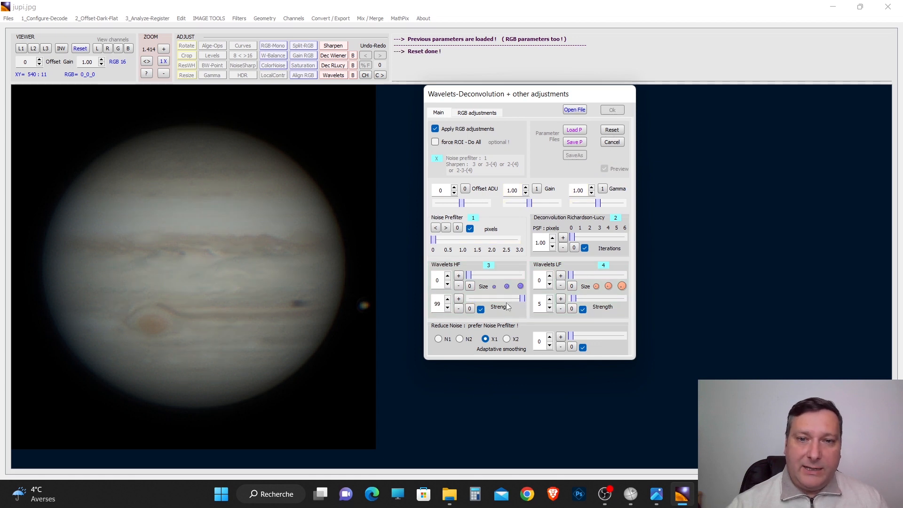
{"action": "left_click_drag", "start_coordinate": [522, 298], "coordinate": [479, 280]}
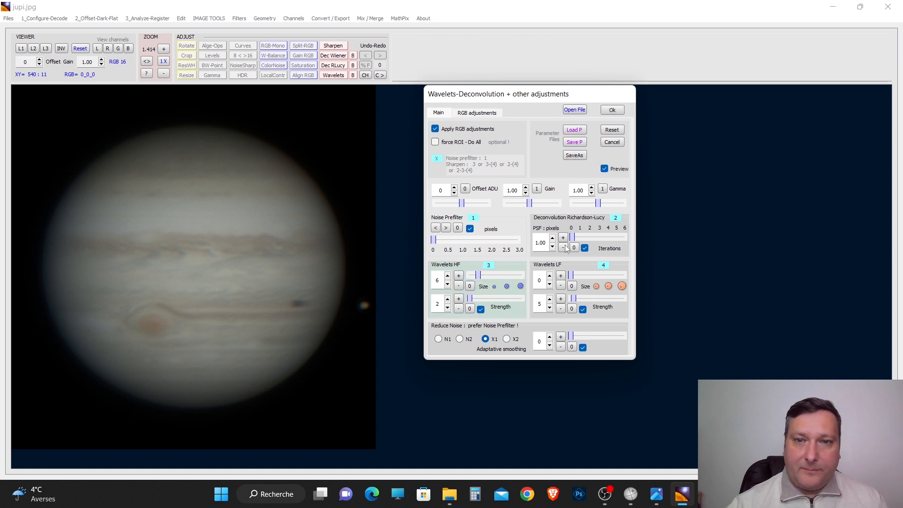
Step: Set the Wavelets LF size to 27 and the Wavelets HF strength to 7
{"action": "left_click_drag", "start_coordinate": [571, 281], "coordinate": [613, 281]}
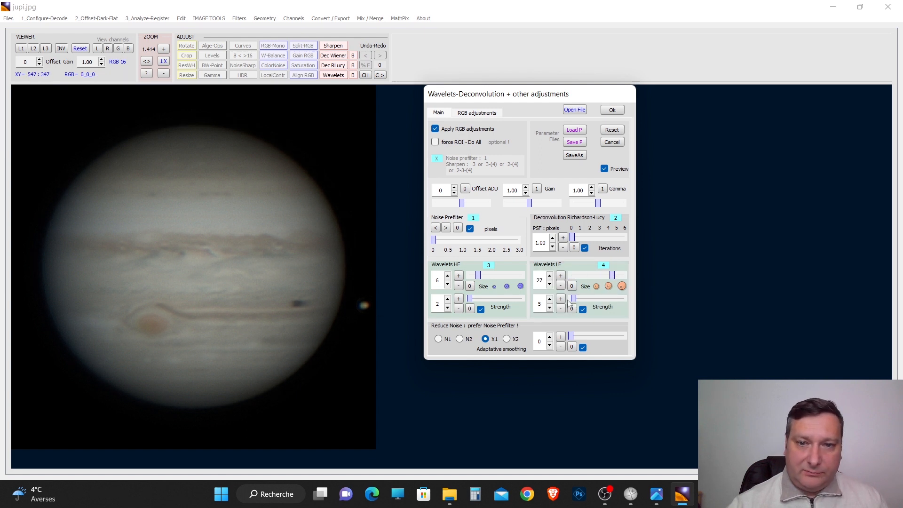
{"action": "left_click_drag", "start_coordinate": [470, 301], "coordinate": [474, 300]}
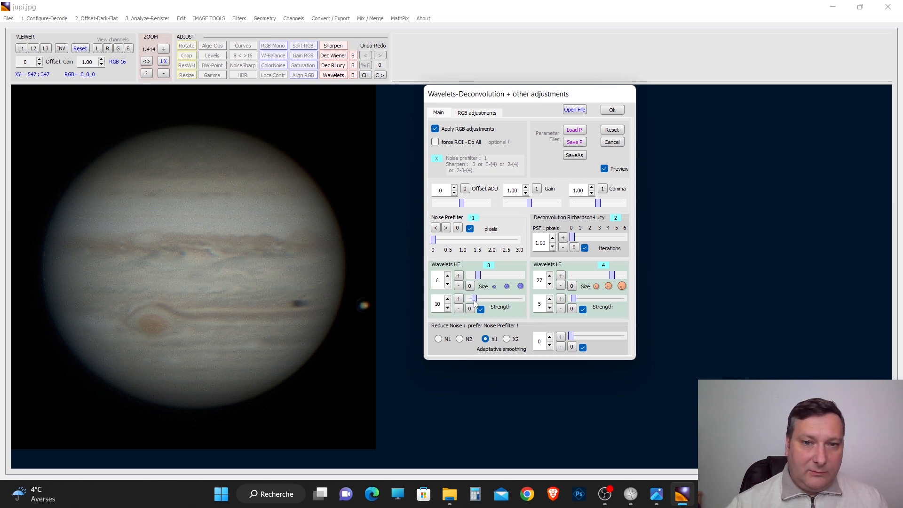
{"action": "left_click_drag", "start_coordinate": [474, 301], "coordinate": [472, 300]}
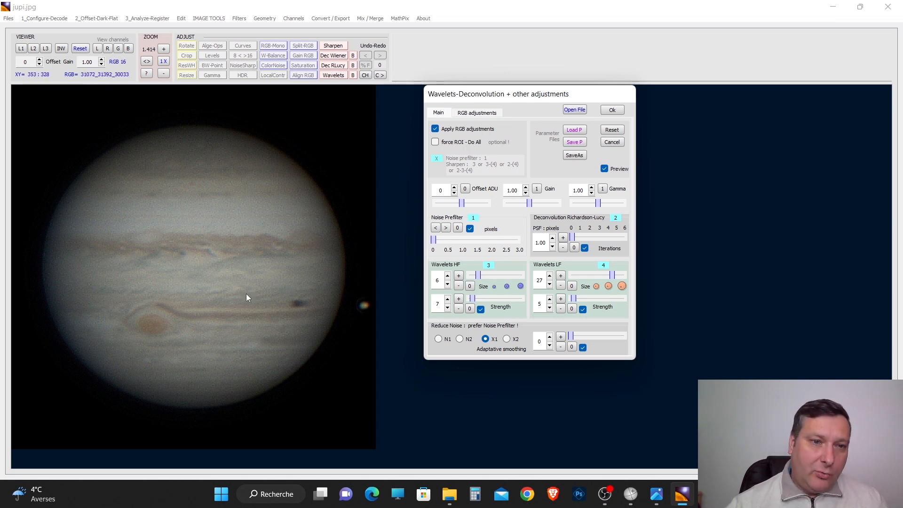
Step: Set the noise prefilter to about 0.5 pixels and the gain to 1.06, and apply the wavelet processing
{"action": "left_click_drag", "start_coordinate": [434, 242], "coordinate": [447, 243]}
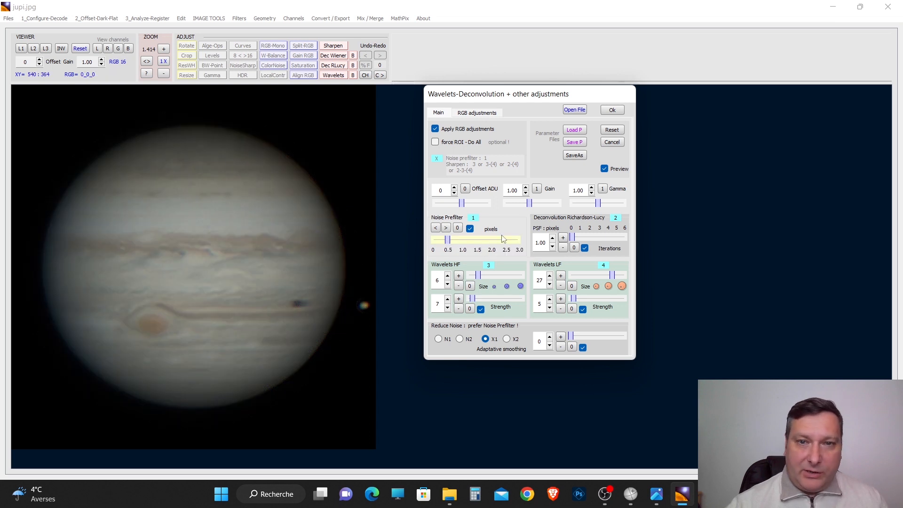
{"action": "left_click", "coordinate": [526, 187]}
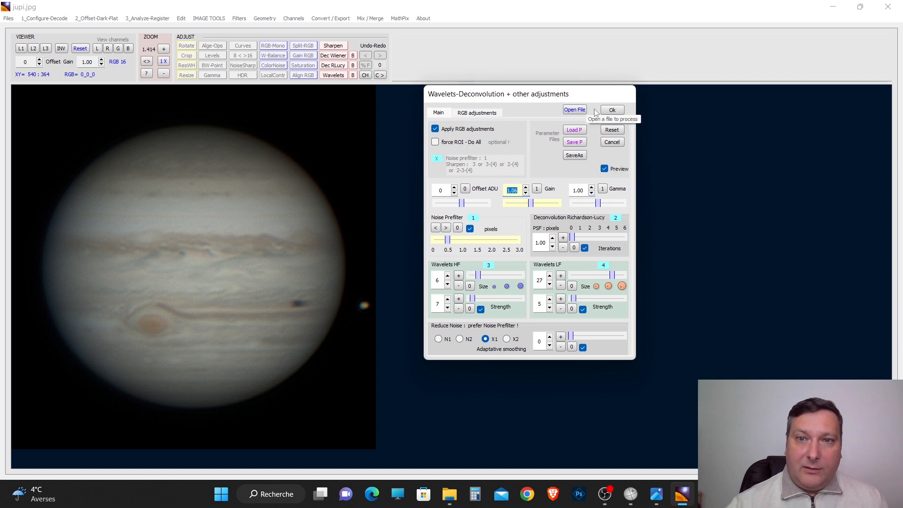
{"action": "left_click", "coordinate": [611, 110]}
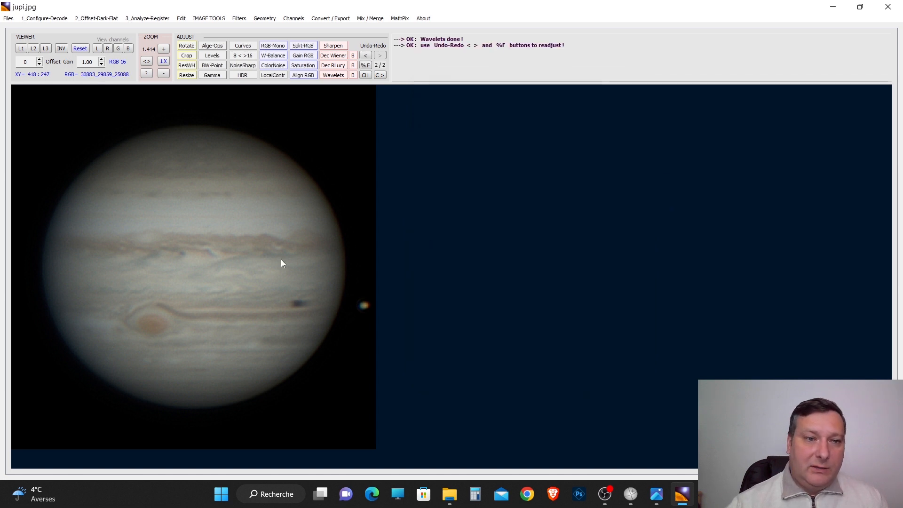
Step: Raise the image's color saturation to 14 and apply it
{"action": "left_click", "coordinate": [301, 66]}
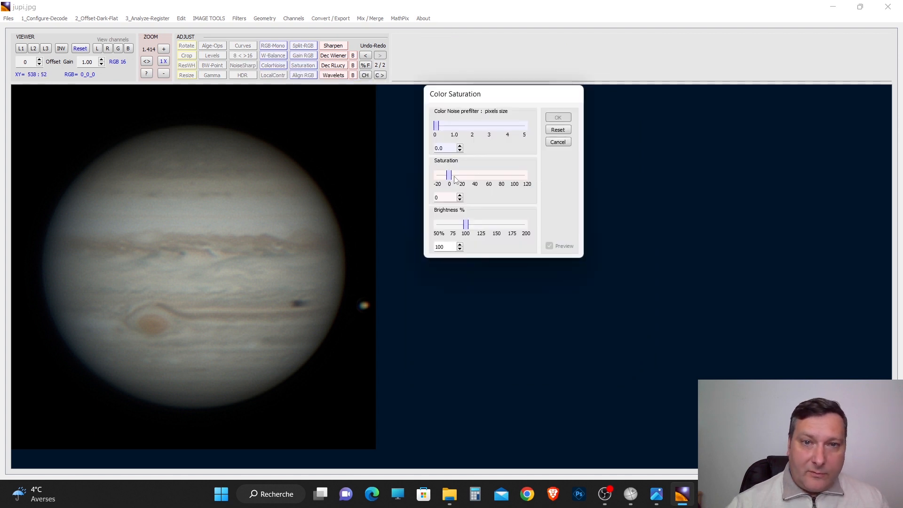
{"action": "left_click_drag", "start_coordinate": [451, 176], "coordinate": [459, 176]}
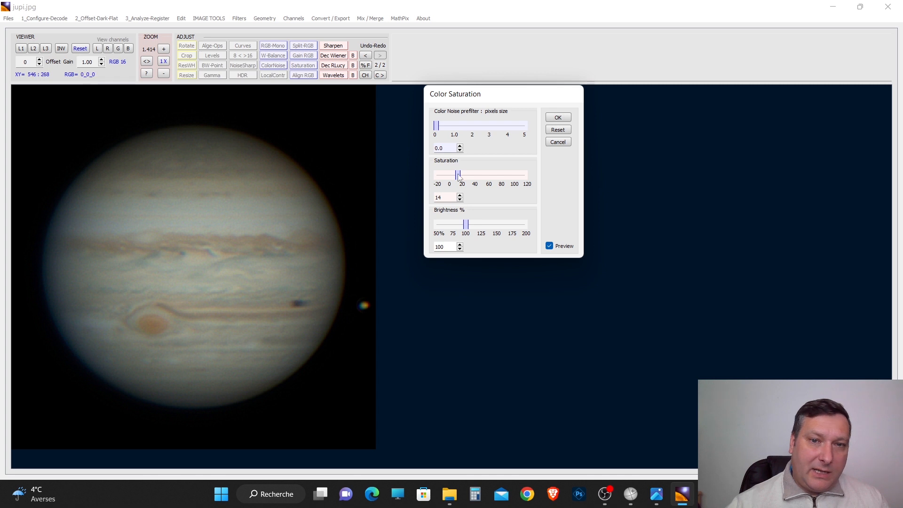
{"action": "left_click", "coordinate": [557, 117]}
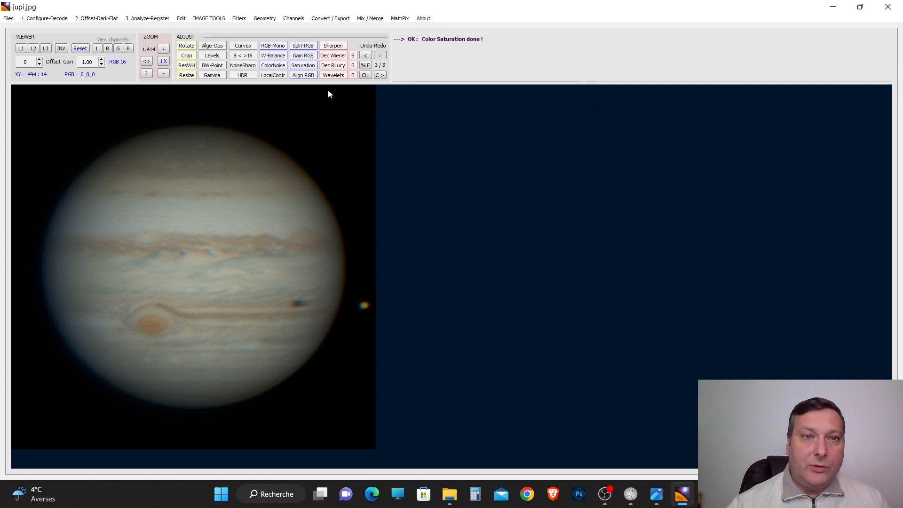
Step: Raise the blue channel's gain to 108 % and apply it
{"action": "left_click", "coordinate": [302, 55]}
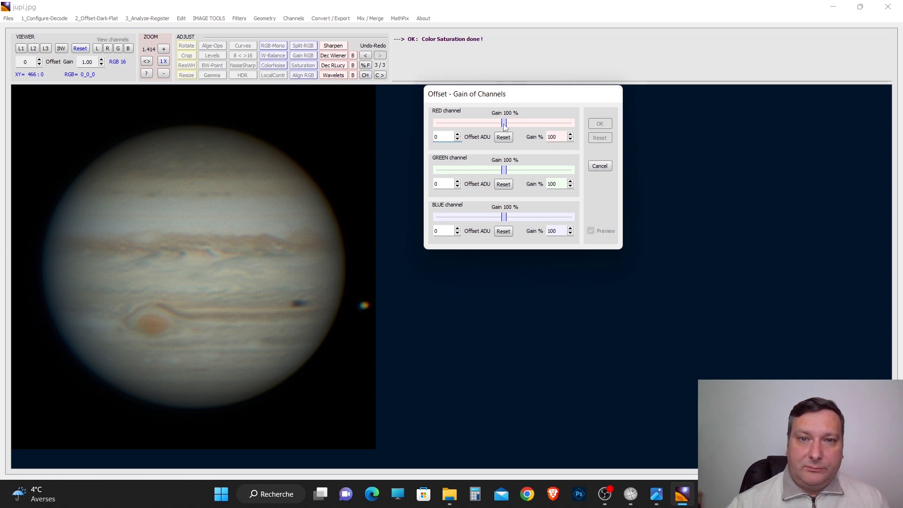
{"action": "left_click_drag", "start_coordinate": [502, 218], "coordinate": [509, 221]}
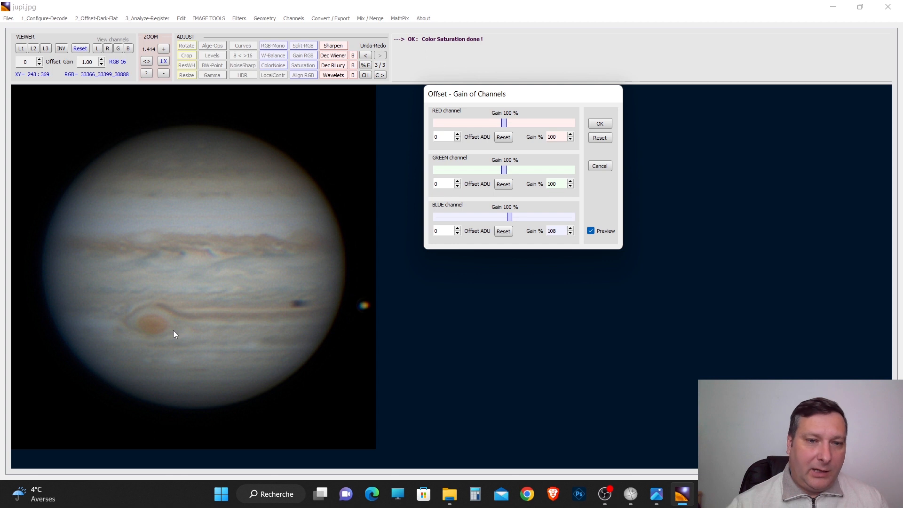
{"action": "left_click", "coordinate": [599, 124]}
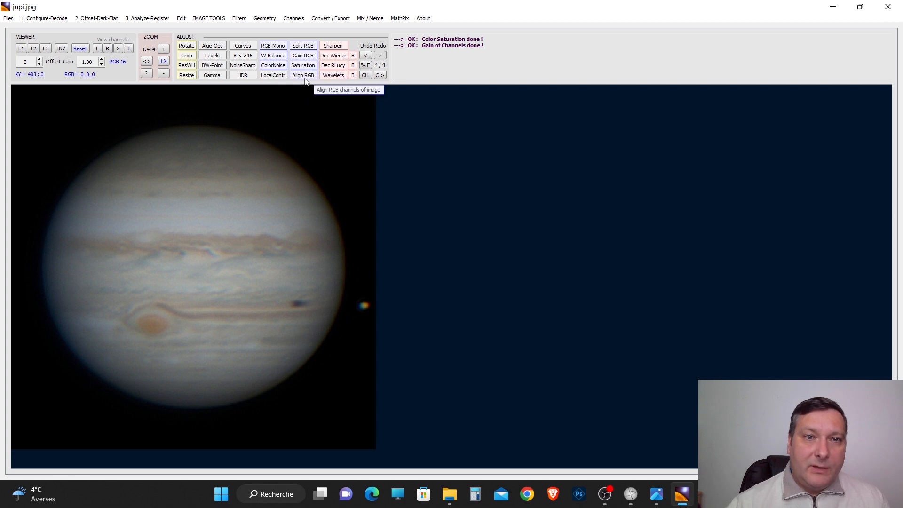
Step: Align the RGB channels automatically using a selected region enclosing the whole Jupiter disk, and apply the alignment
{"action": "left_click", "coordinate": [303, 76]}
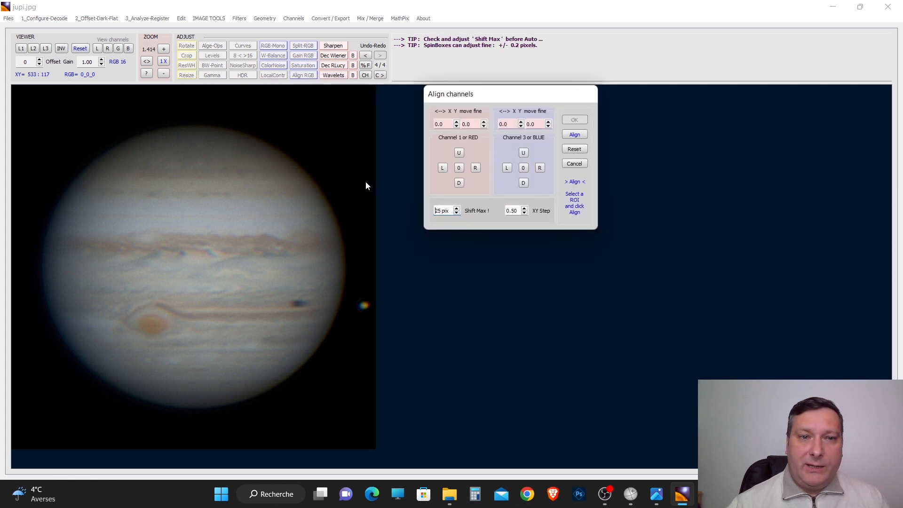
{"action": "left_click_drag", "start_coordinate": [35, 107], "coordinate": [356, 434]}
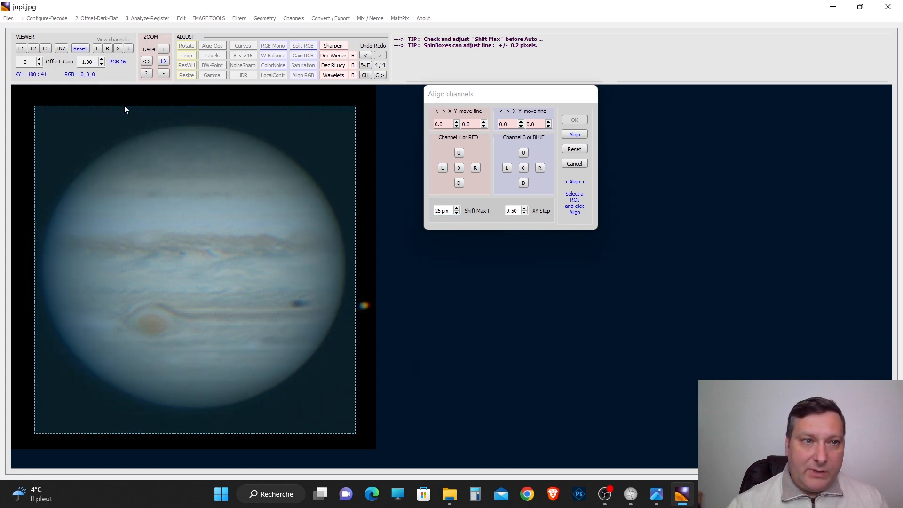
{"action": "left_click", "coordinate": [164, 49]}
{"action": "left_click", "coordinate": [164, 50]}
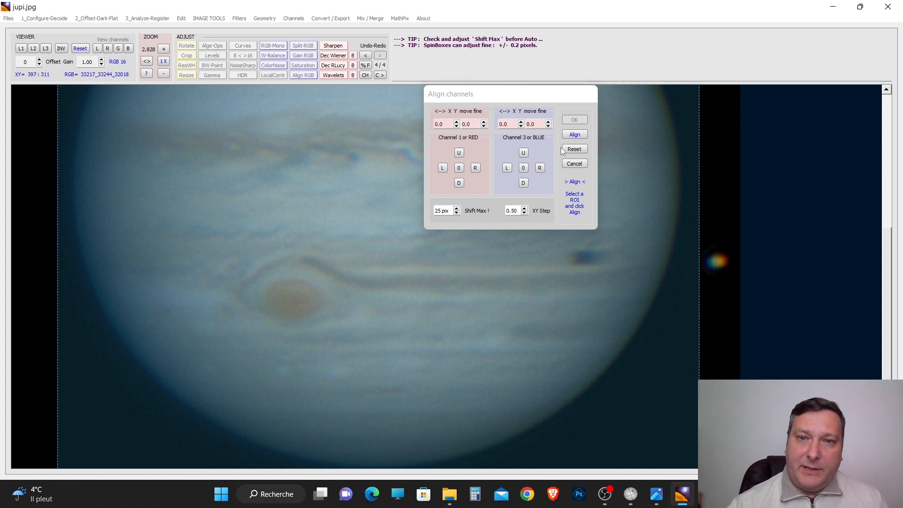
{"action": "left_click", "coordinate": [574, 134]}
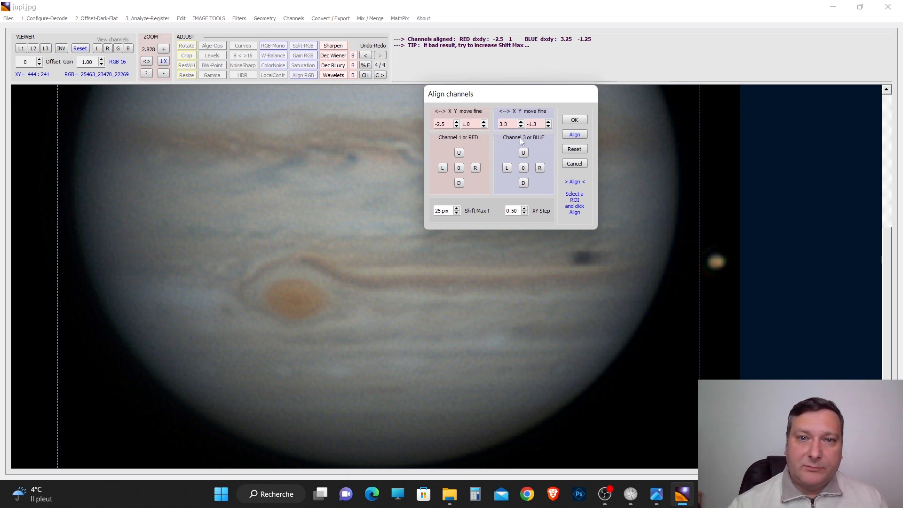
{"action": "left_click", "coordinate": [574, 121]}
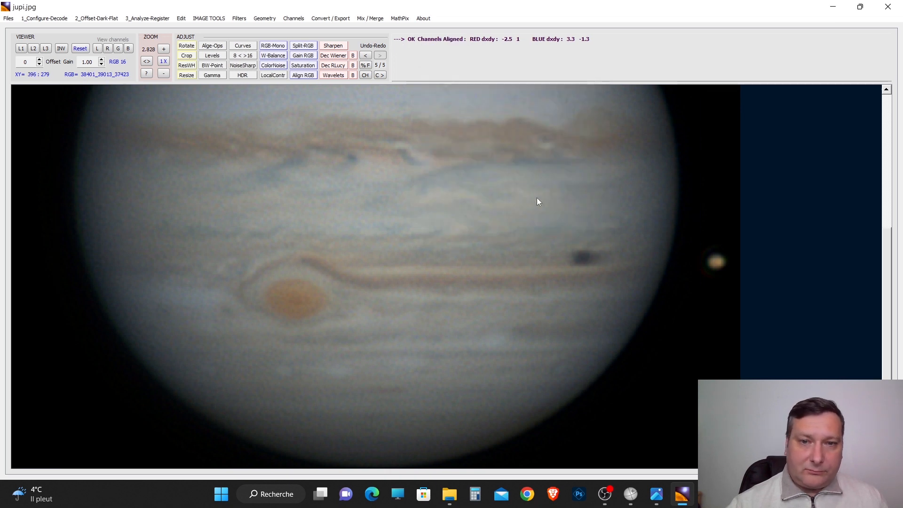
{"action": "scroll", "coordinate": [478, 249], "scroll_direction": "down", "scroll_amount": 2}
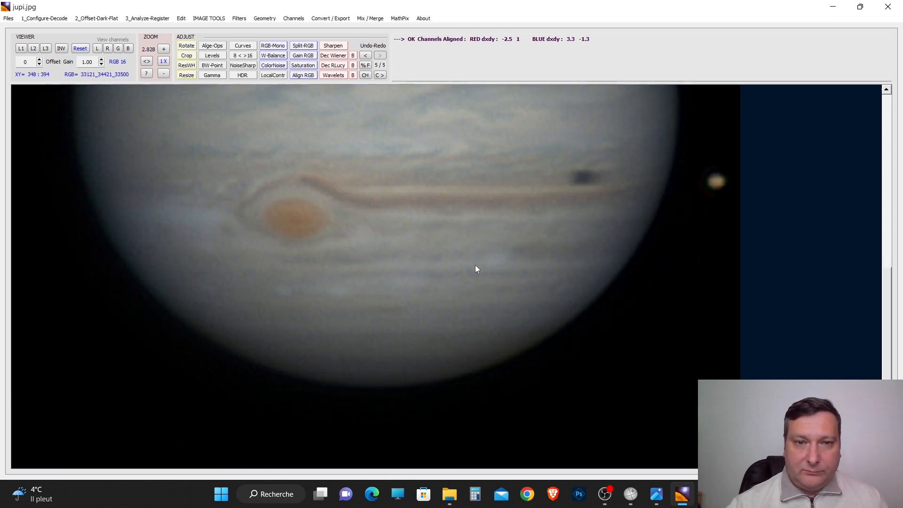
{"action": "left_click", "coordinate": [164, 61]}
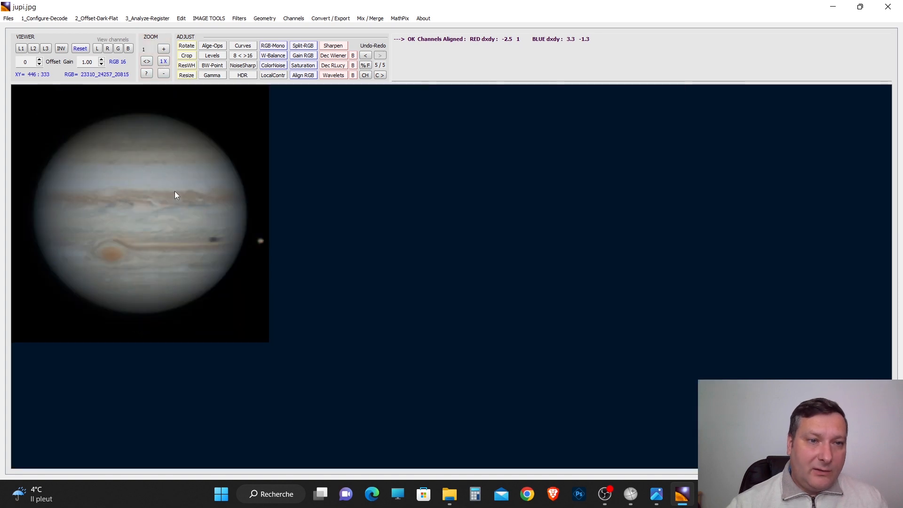
Step: In the NoiseSharp filter, set standard noise reduction to about 4 and the noise prefilter to about 0.7 pixels
{"action": "left_click", "coordinate": [163, 49]}
{"action": "left_click", "coordinate": [163, 49]}
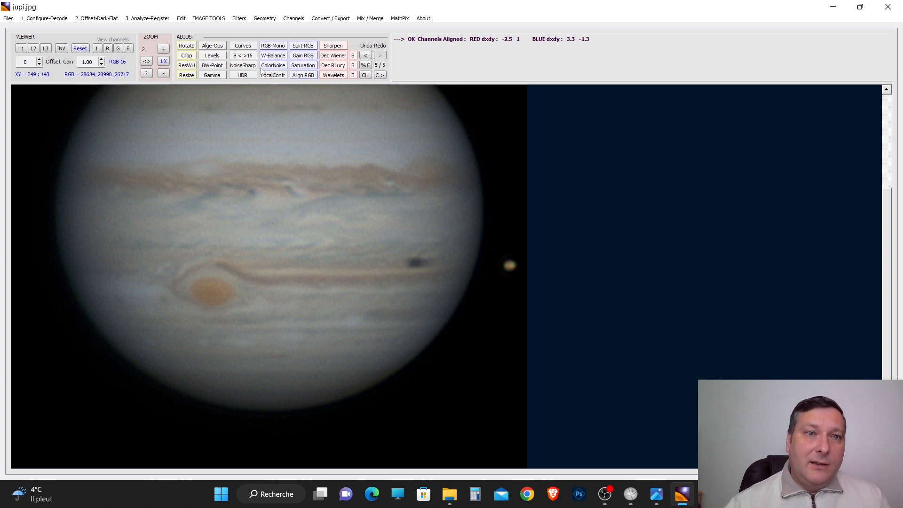
{"action": "left_click", "coordinate": [242, 65]}
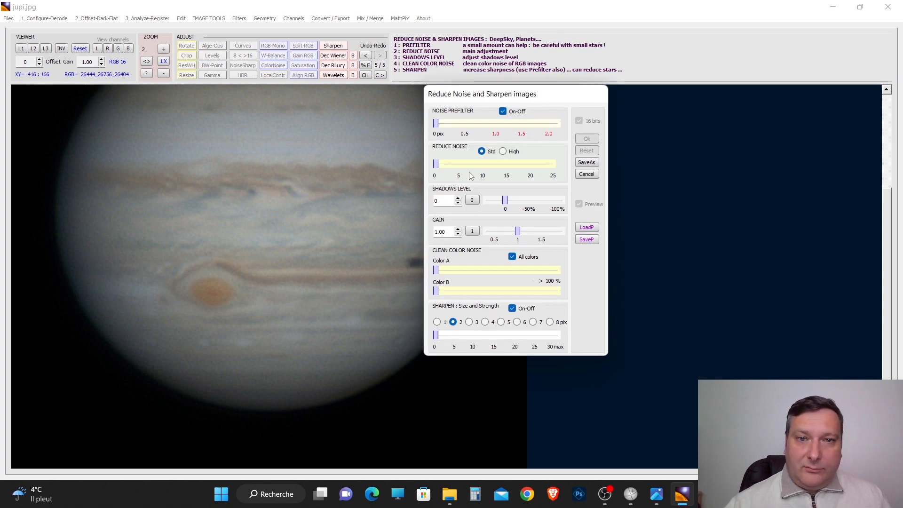
{"action": "left_click_drag", "start_coordinate": [436, 165], "coordinate": [463, 165]}
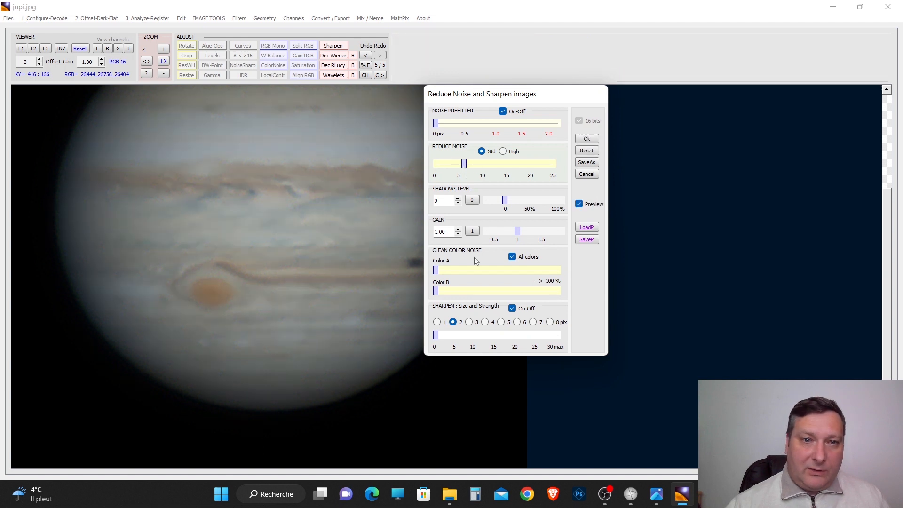
{"action": "left_click_drag", "start_coordinate": [464, 163], "coordinate": [452, 162]}
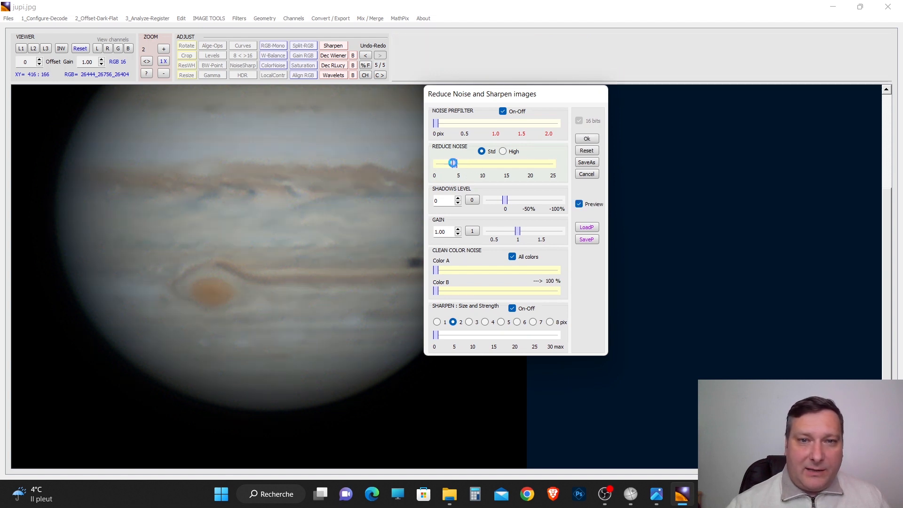
{"action": "left_click_drag", "start_coordinate": [467, 127], "coordinate": [478, 129]}
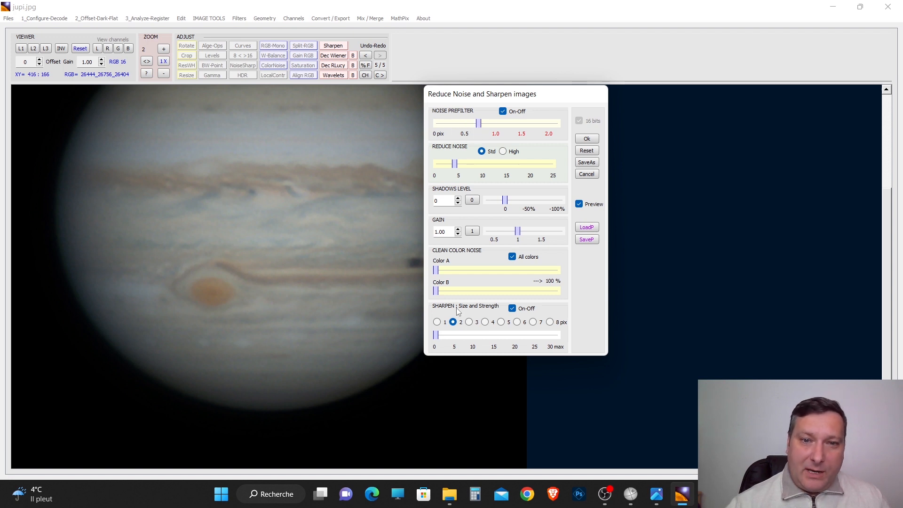
Step: Set sharpening to a size of 4 pixels with a strength of about 15, and apply the noise and sharpen filter
{"action": "left_click_drag", "start_coordinate": [437, 336], "coordinate": [488, 338]}
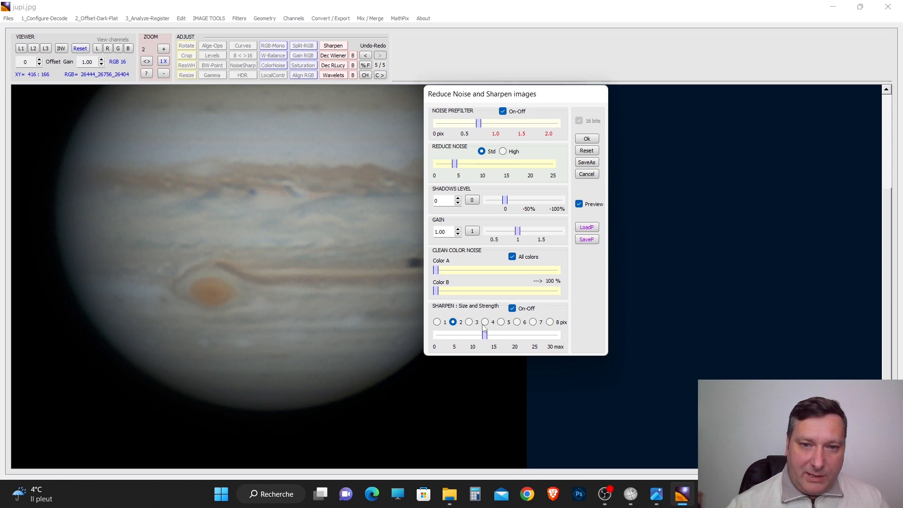
{"action": "left_click", "coordinate": [485, 322]}
{"action": "left_click_drag", "start_coordinate": [485, 335], "coordinate": [498, 335]}
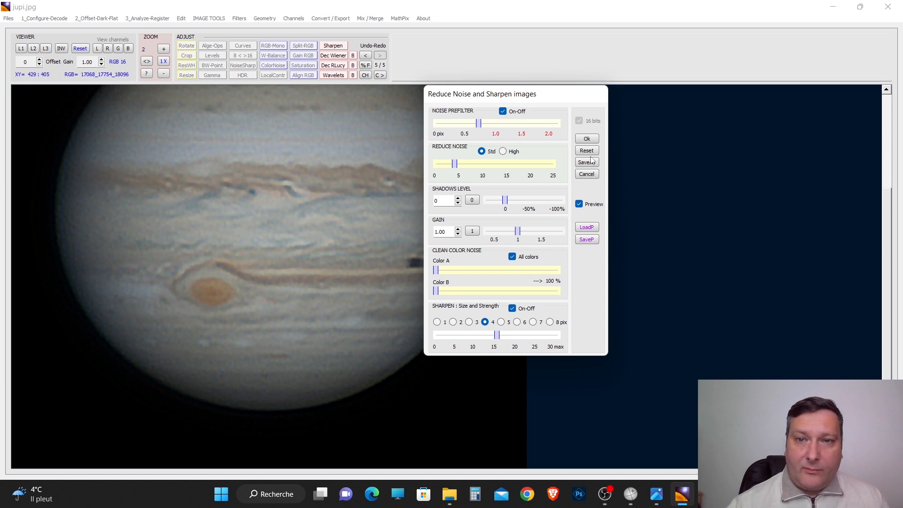
{"action": "left_click", "coordinate": [588, 140]}
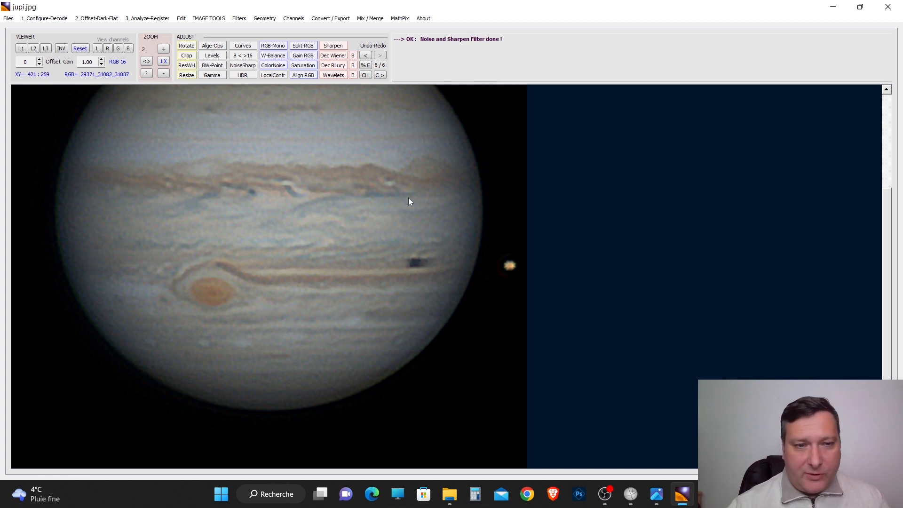
{"action": "left_click", "coordinate": [163, 50]}
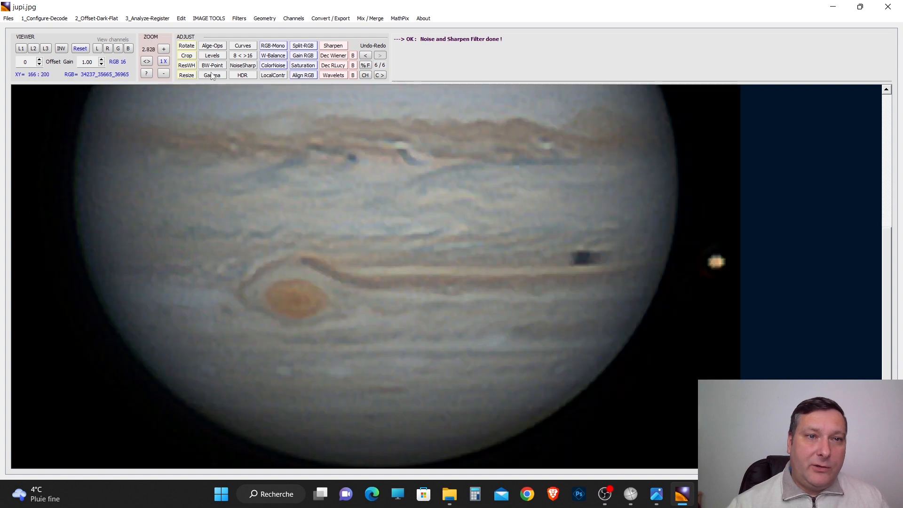
{"action": "left_click", "coordinate": [163, 63]}
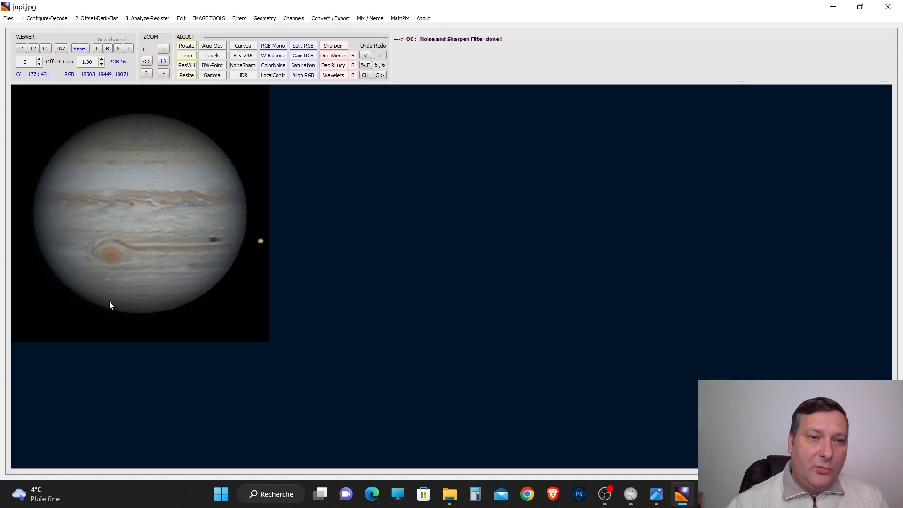
Step: Save the processed image as jupi2.png in the AS folder
{"action": "left_click", "coordinate": [8, 18]}
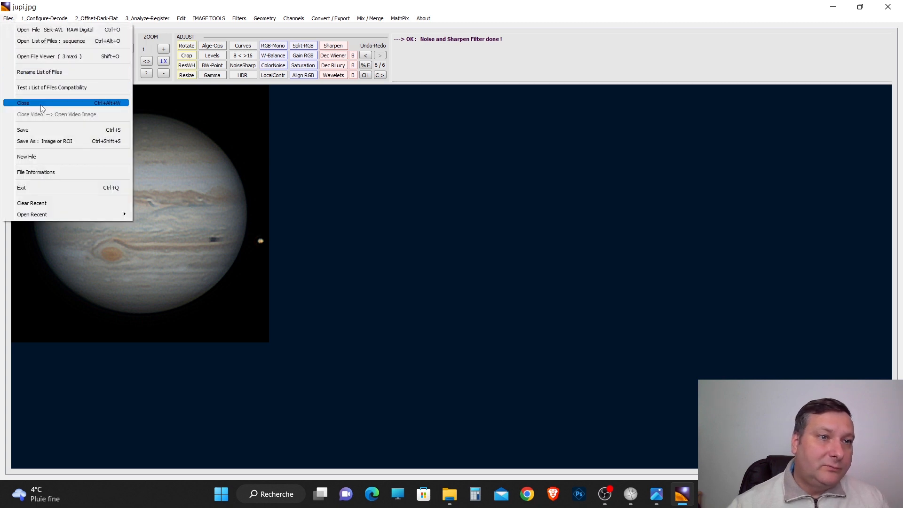
{"action": "left_click", "coordinate": [50, 143]}
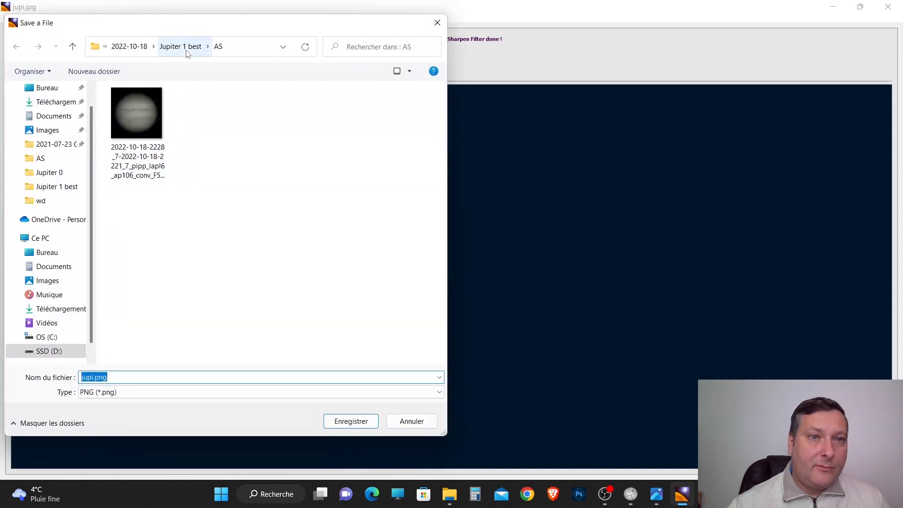
{"action": "left_click", "coordinate": [94, 376]}
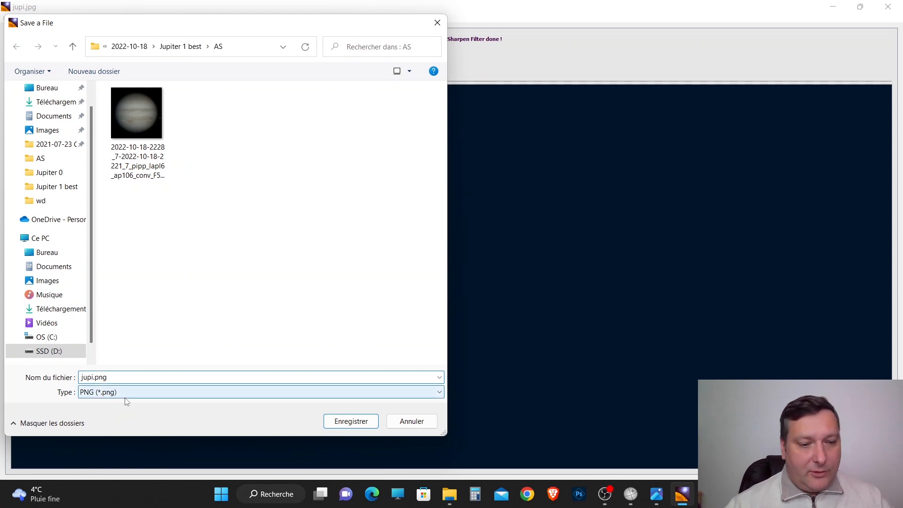
{"action": "type", "text": "2"}
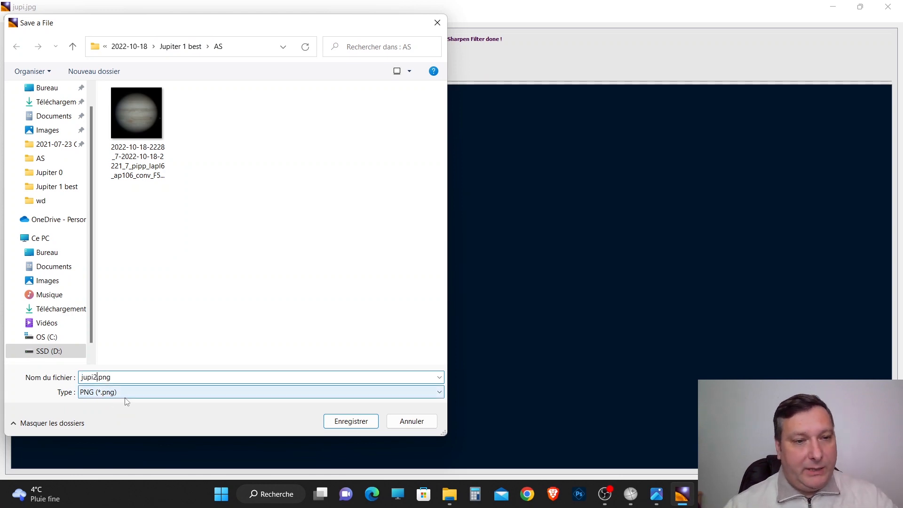
{"action": "left_click", "coordinate": [364, 423]}
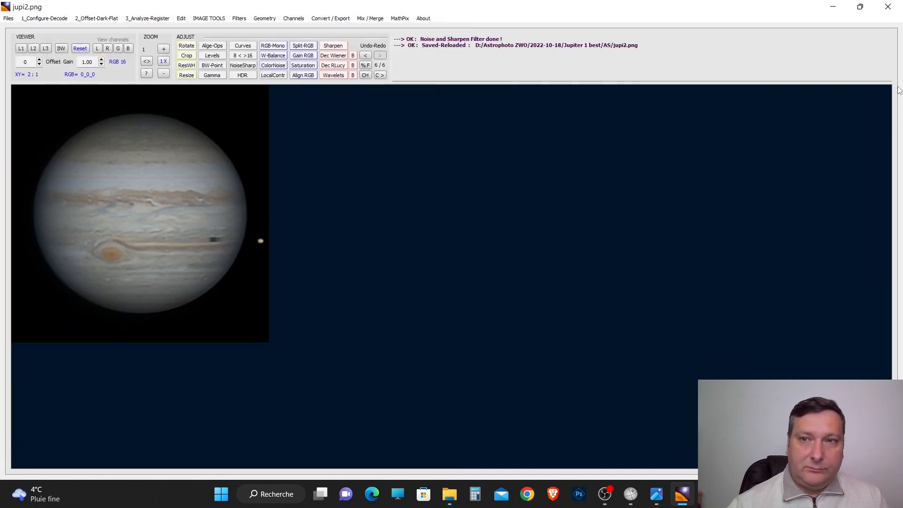
Step: Switch to File Explorer and open jupi.jpg and jupi2.png from the AS folder side by side for comparison
{"action": "left_click", "coordinate": [832, 7]}
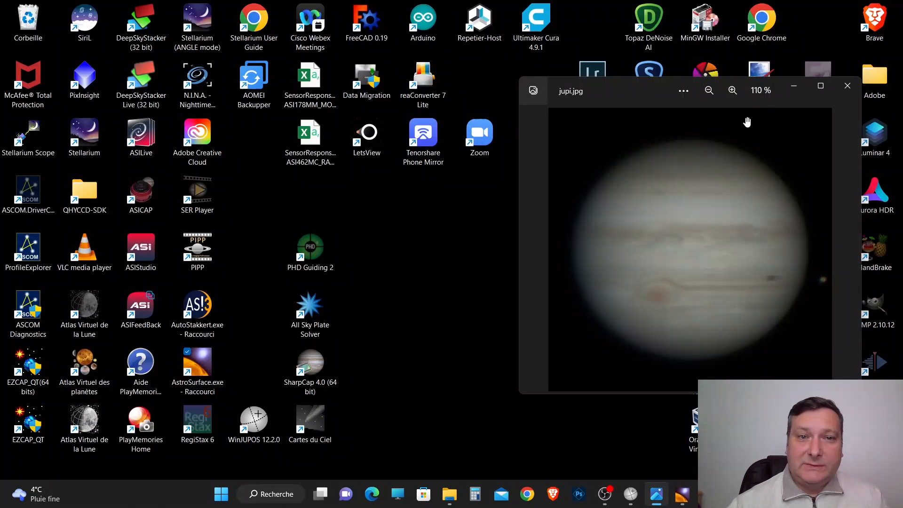
{"action": "left_click", "coordinate": [449, 493]}
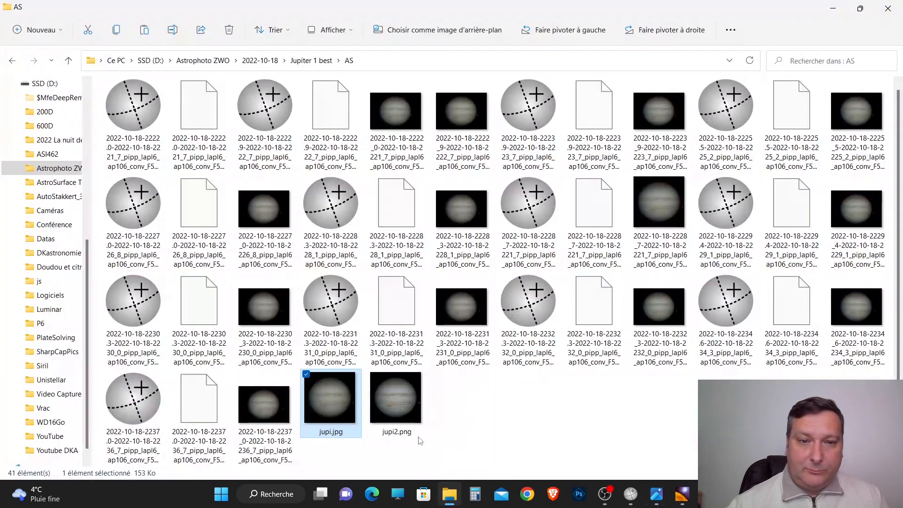
{"action": "double_click", "coordinate": [334, 418]}
{"action": "left_click_drag", "start_coordinate": [665, 114], "coordinate": [311, 67]}
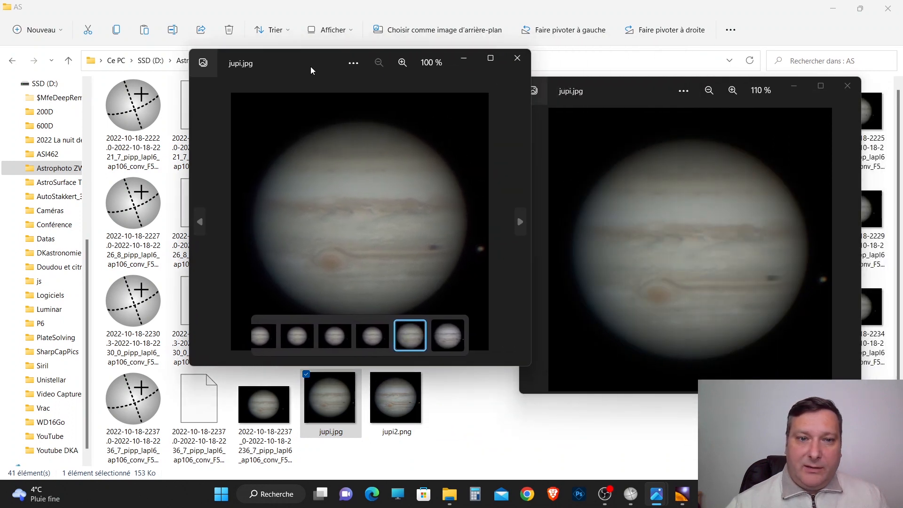
{"action": "left_click", "coordinate": [848, 86]}
{"action": "left_click", "coordinate": [406, 417]}
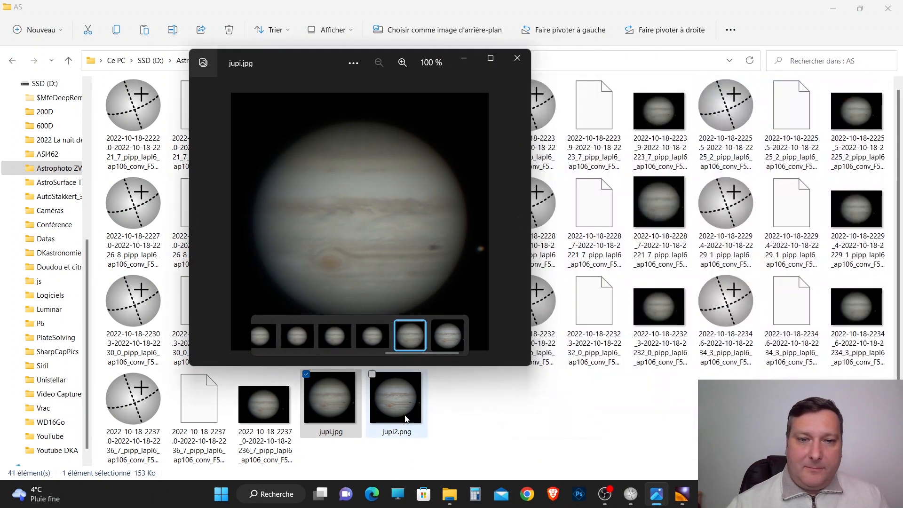
{"action": "double_click", "coordinate": [407, 417]}
{"action": "left_click_drag", "start_coordinate": [352, 83], "coordinate": [649, 64]}
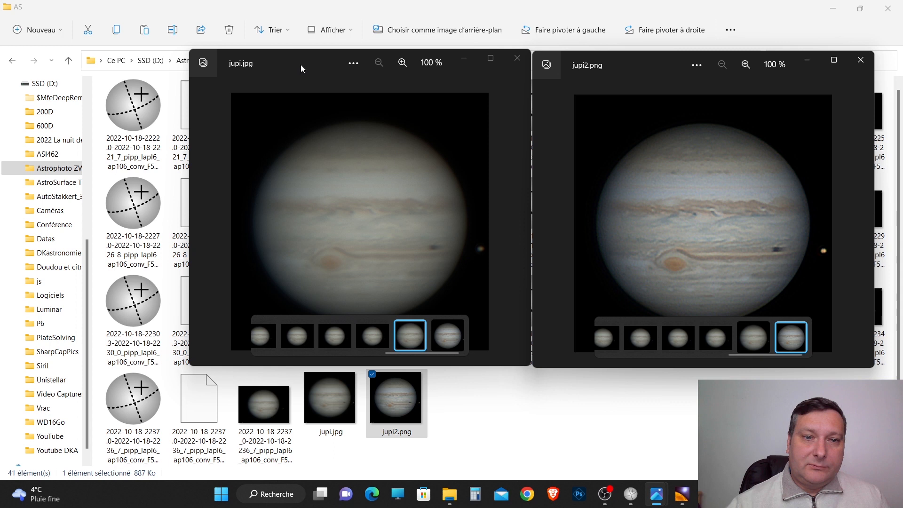
Step: Open the first image in the WJ subfolder of wd, compare it with jupi2.png, and close jupi2.png
{"action": "left_click", "coordinate": [516, 377]}
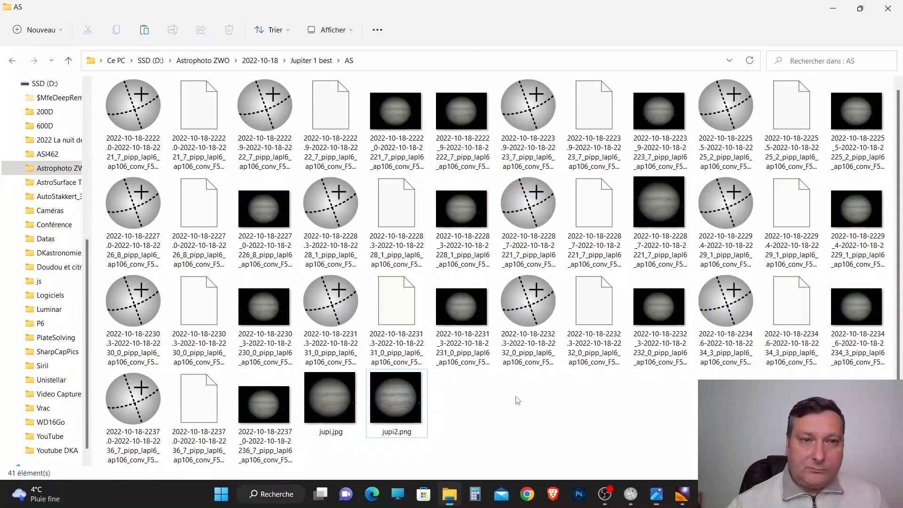
{"action": "left_click", "coordinate": [309, 61]}
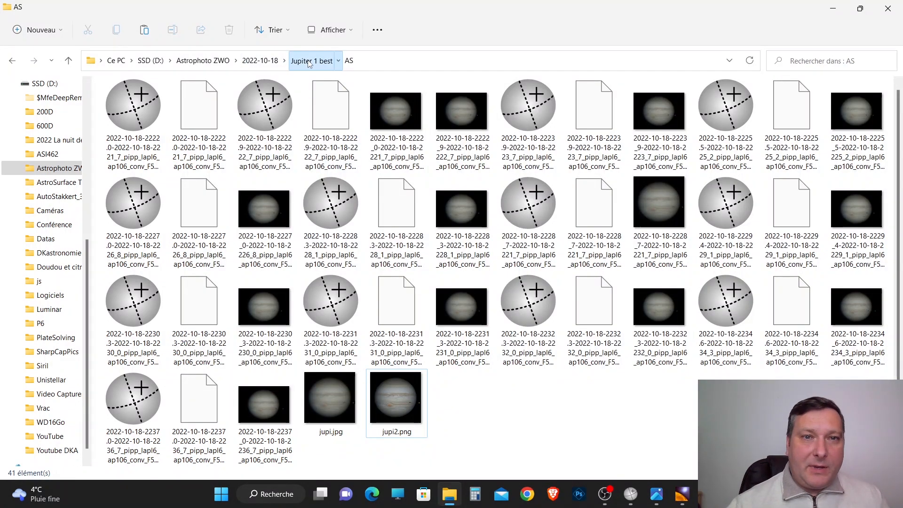
{"action": "double_click", "coordinate": [131, 114]}
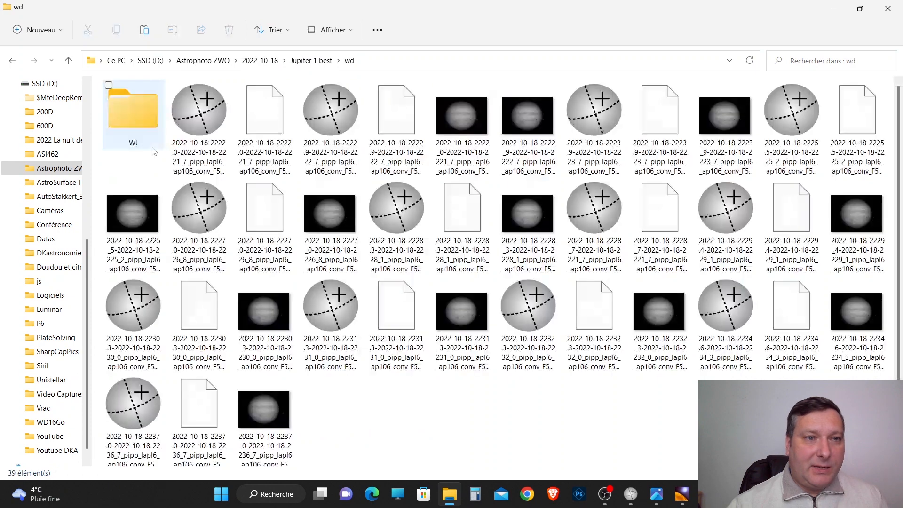
{"action": "double_click", "coordinate": [144, 116]}
{"action": "double_click", "coordinate": [133, 114]}
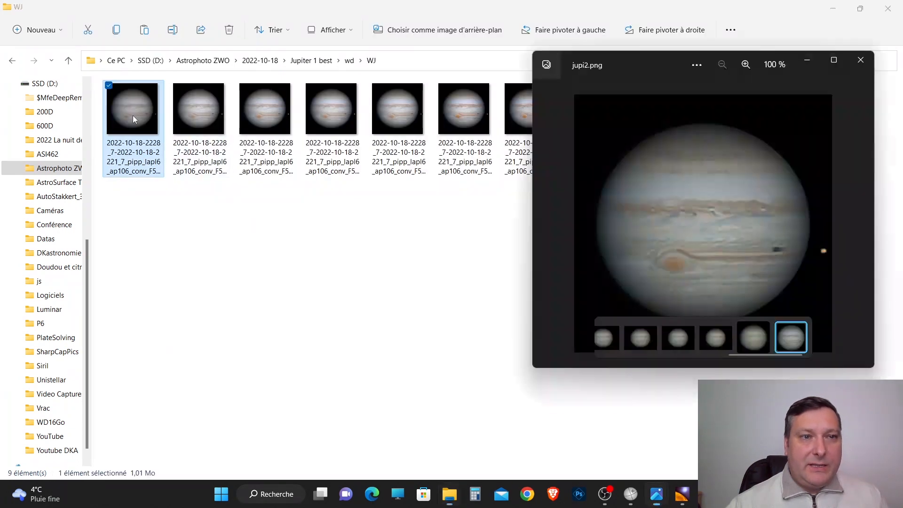
{"action": "left_click_drag", "start_coordinate": [691, 83], "coordinate": [391, 83]}
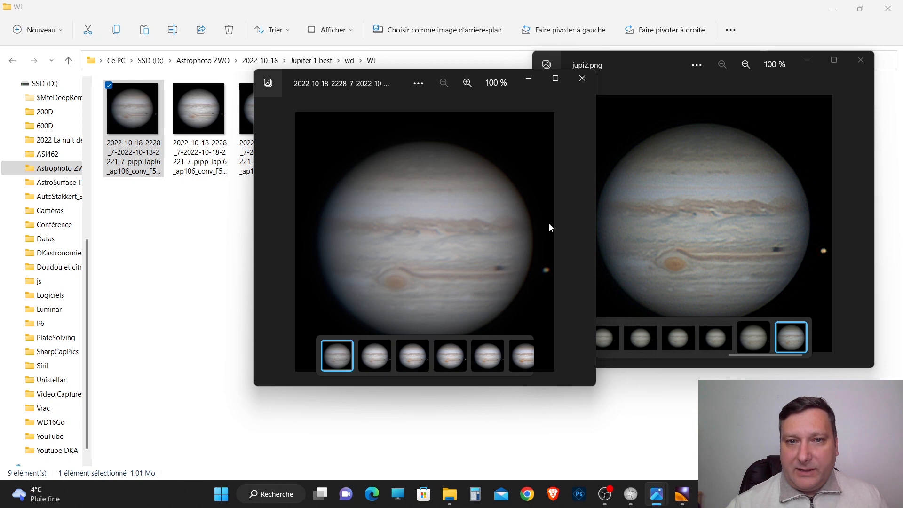
{"action": "left_click", "coordinate": [860, 60]}
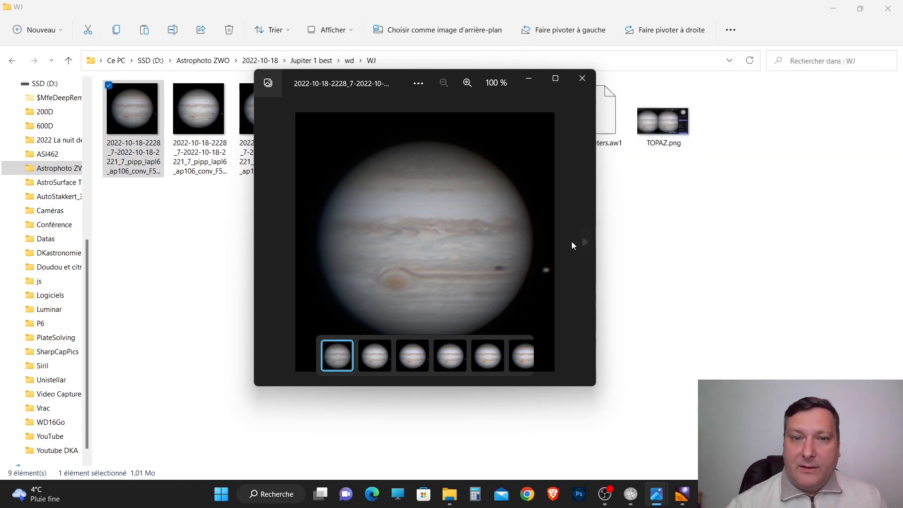
Step: Maximize the WD image viewer and browse through the processed versions to the low-light DeNoiseAI image
{"action": "left_click", "coordinate": [554, 79]}
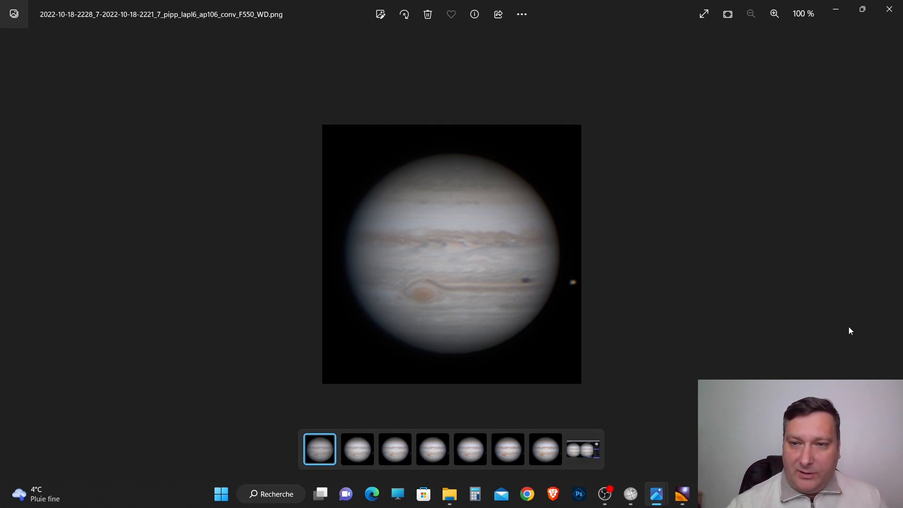
{"action": "left_click", "coordinate": [888, 258]}
{"action": "left_click", "coordinate": [888, 258]}
{"action": "left_click", "coordinate": [890, 254]}
{"action": "left_click", "coordinate": [890, 255]}
{"action": "left_click", "coordinate": [890, 254]}
{"action": "left_click", "coordinate": [889, 257]}
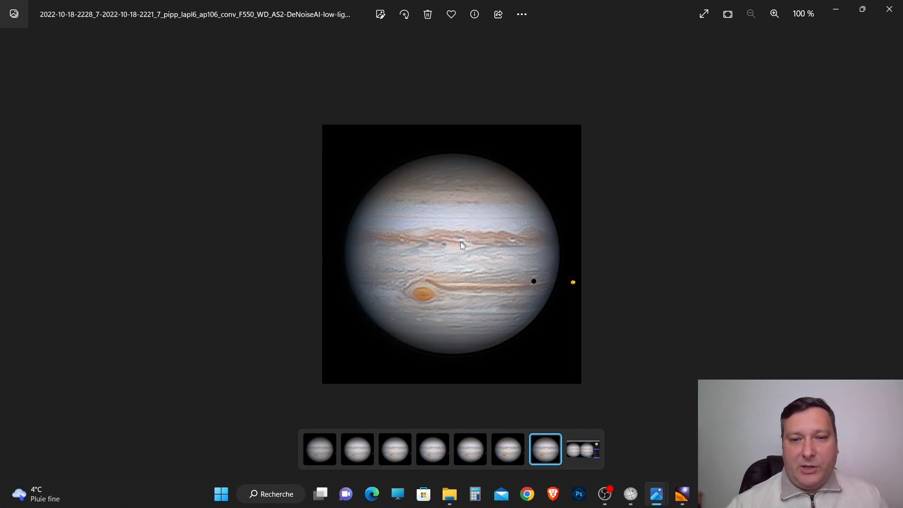
Step: Close the DeNoiseAI image after an enlarged look and go to the AS folder of Jupiter 1 best
{"action": "scroll", "coordinate": [460, 241], "scroll_direction": "up", "scroll_amount": 2}
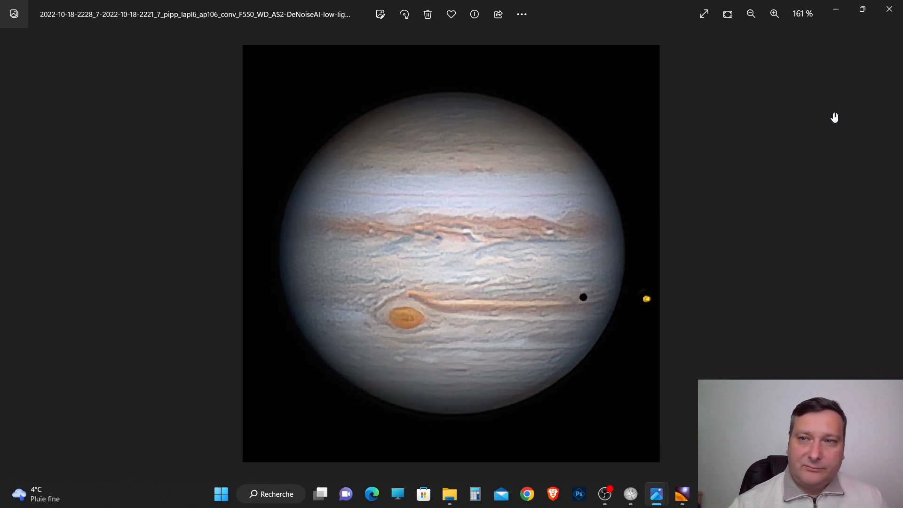
{"action": "left_click", "coordinate": [889, 9]}
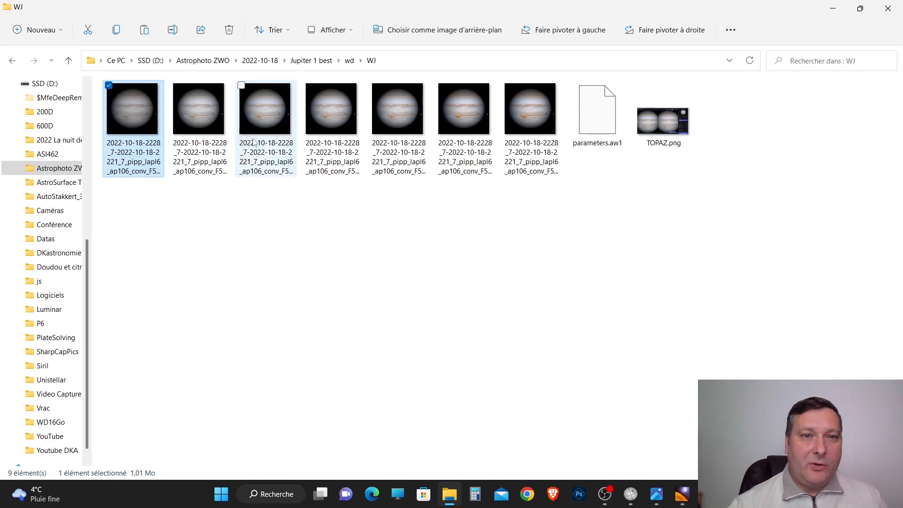
{"action": "left_click", "coordinate": [348, 61]}
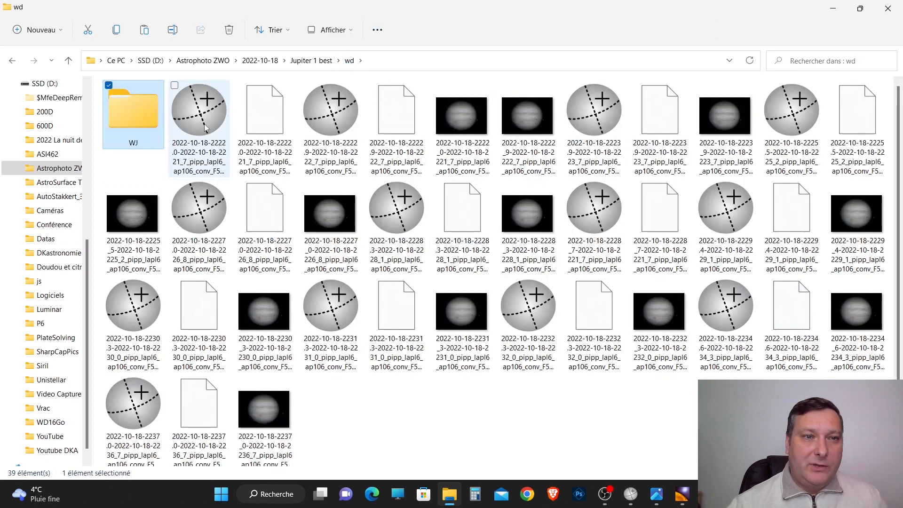
{"action": "left_click", "coordinate": [311, 61]}
{"action": "double_click", "coordinate": [128, 102]}
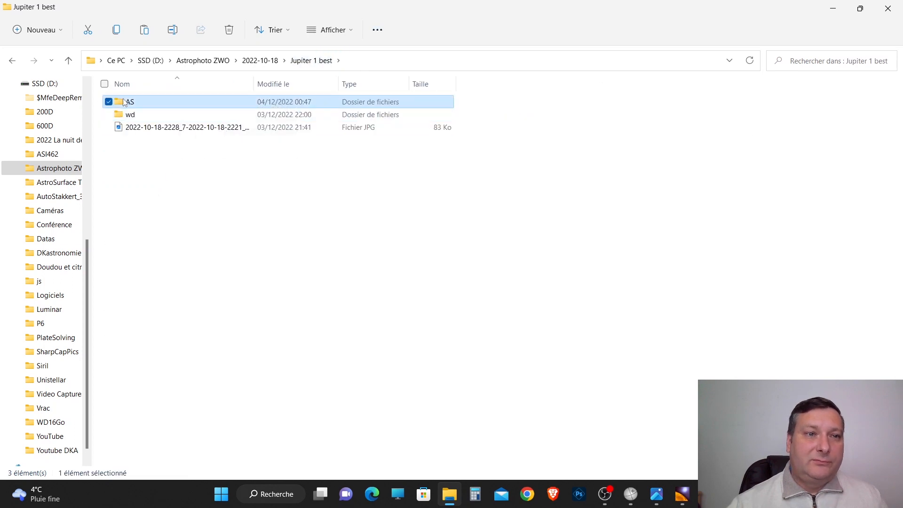
{"action": "double_click", "coordinate": [151, 156]}
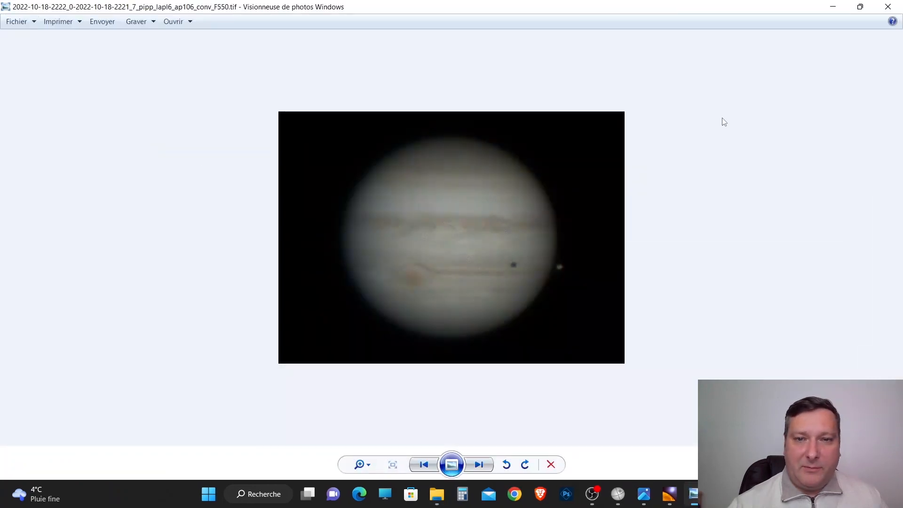
{"action": "left_click", "coordinate": [859, 7]}
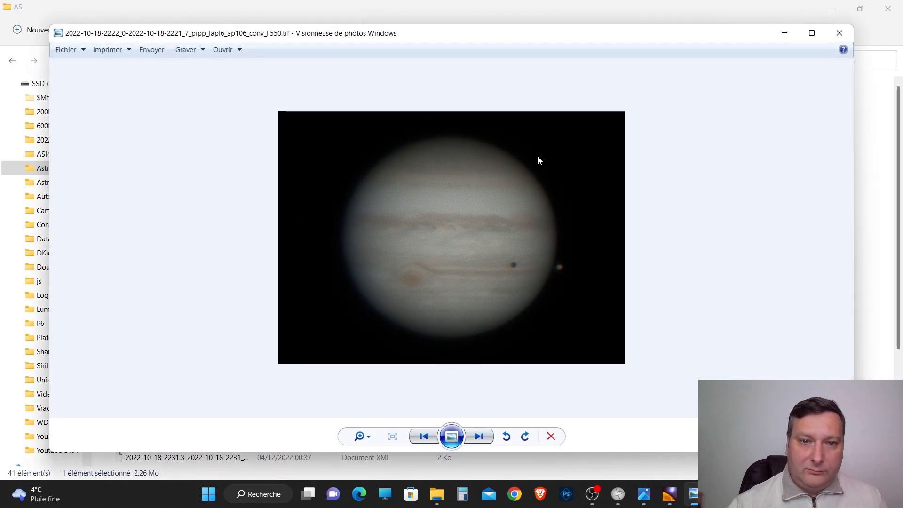
{"action": "left_click_drag", "start_coordinate": [853, 165], "coordinate": [474, 194]}
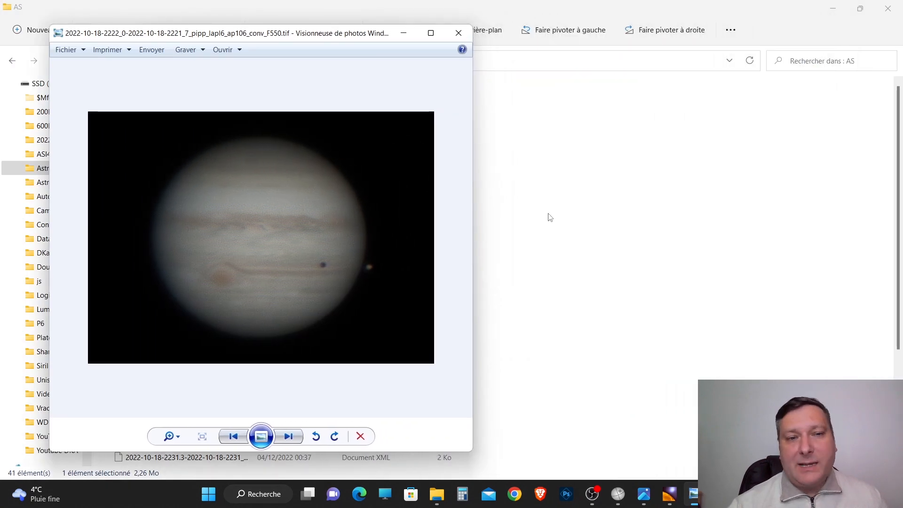
Step: Open jupi.jpg and jupi2.png from the AS folder and place their windows side by side
{"action": "left_click", "coordinate": [503, 227]}
{"action": "scroll", "coordinate": [303, 235], "scroll_direction": "down", "scroll_amount": 3}
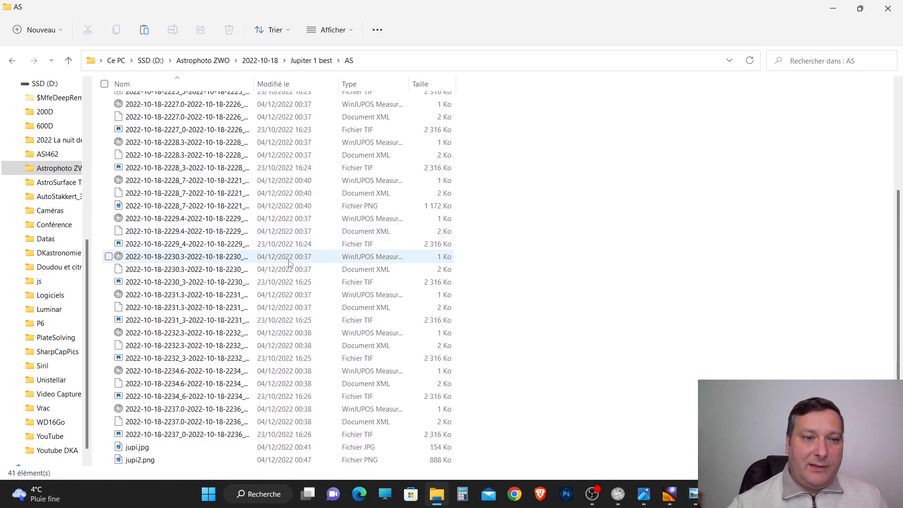
{"action": "double_click", "coordinate": [140, 450]}
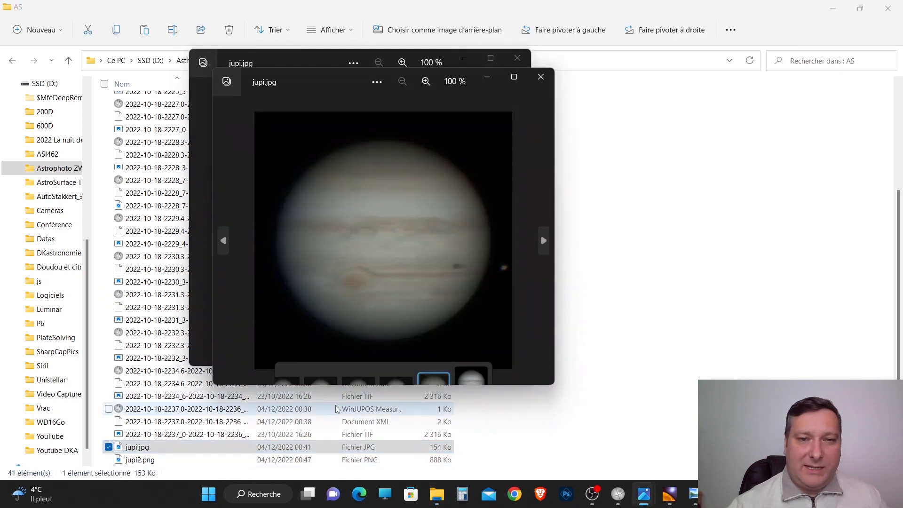
{"action": "double_click", "coordinate": [147, 463]}
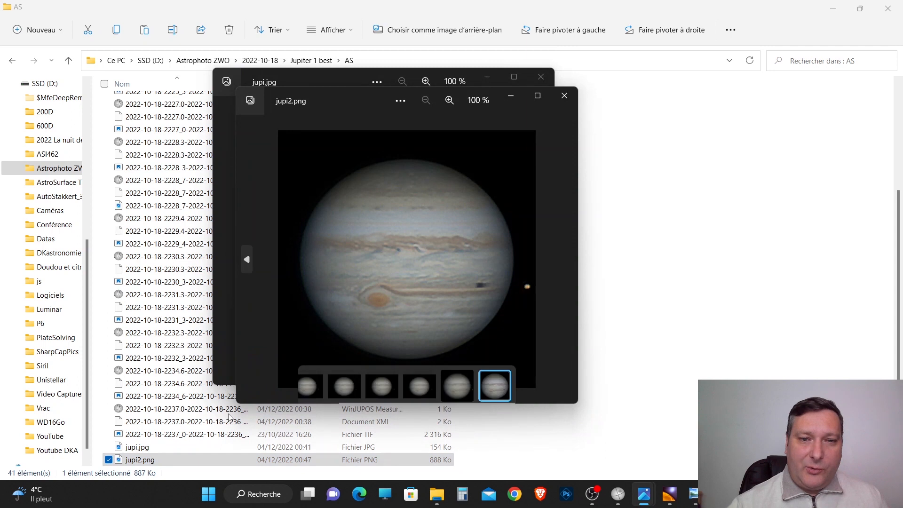
{"action": "left_click_drag", "start_coordinate": [359, 105], "coordinate": [646, 95]}
{"action": "mouse_move", "coordinate": [375, 92]}
{"action": "left_mouse_down"}
{"action": "mouse_move", "coordinate": [369, 104]}
{"action": "mouse_move", "coordinate": [386, 89]}
{"action": "mouse_move", "coordinate": [376, 91]}
{"action": "left_mouse_up"}
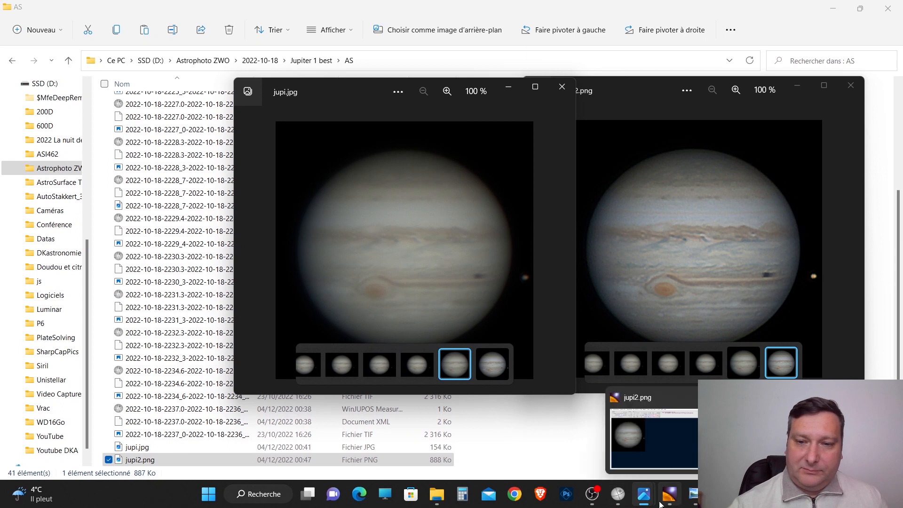
Step: Bring the duplicate jupi.jpg window forward, move it clear of the other images, and close it
{"action": "left_click", "coordinate": [645, 500]}
{"action": "left_click", "coordinate": [565, 457]}
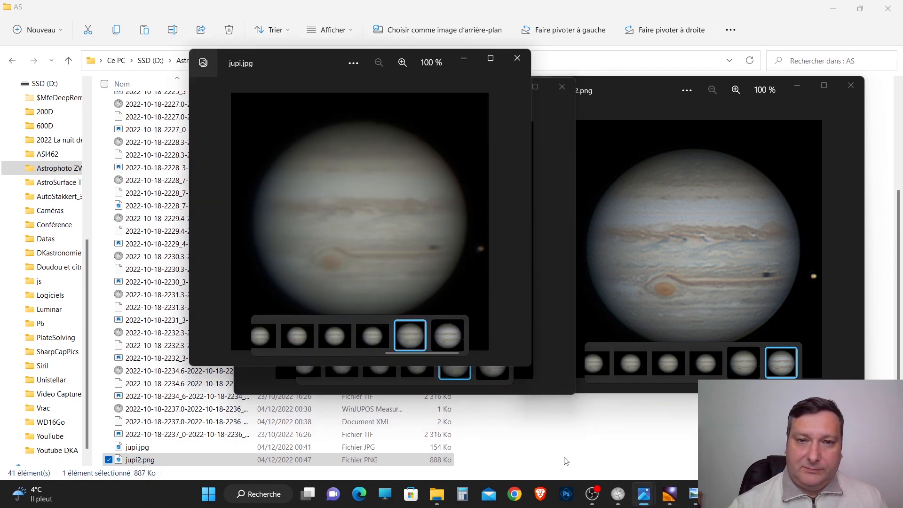
{"action": "left_click_drag", "start_coordinate": [317, 67], "coordinate": [127, 94]}
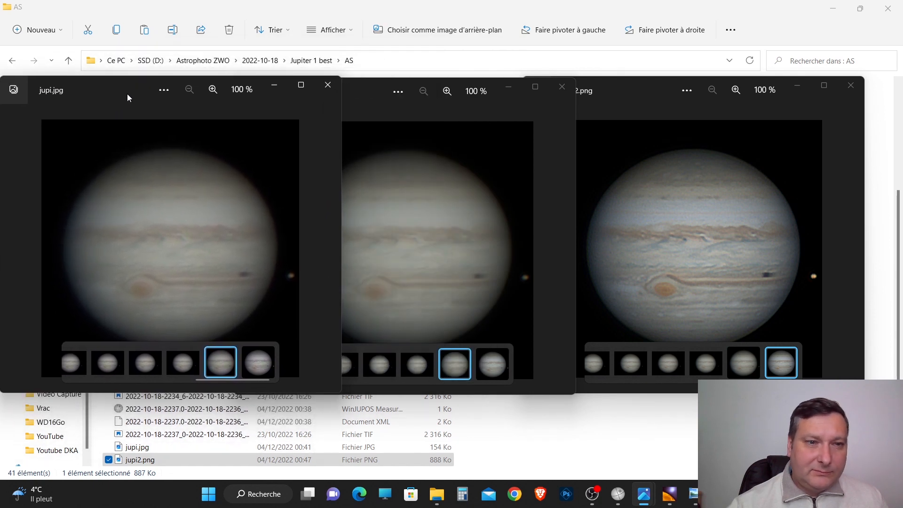
{"action": "left_click", "coordinate": [327, 86]}
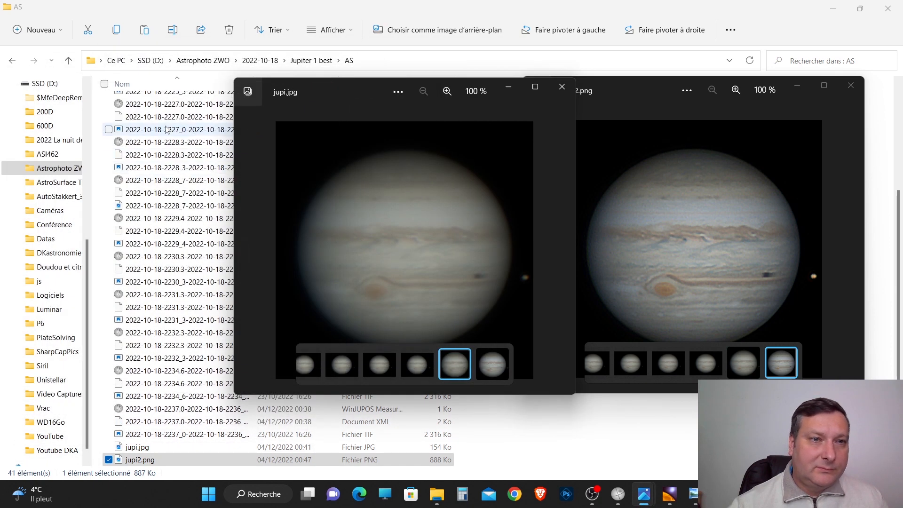
{"action": "scroll", "coordinate": [153, 155], "scroll_direction": "up", "scroll_amount": 4}
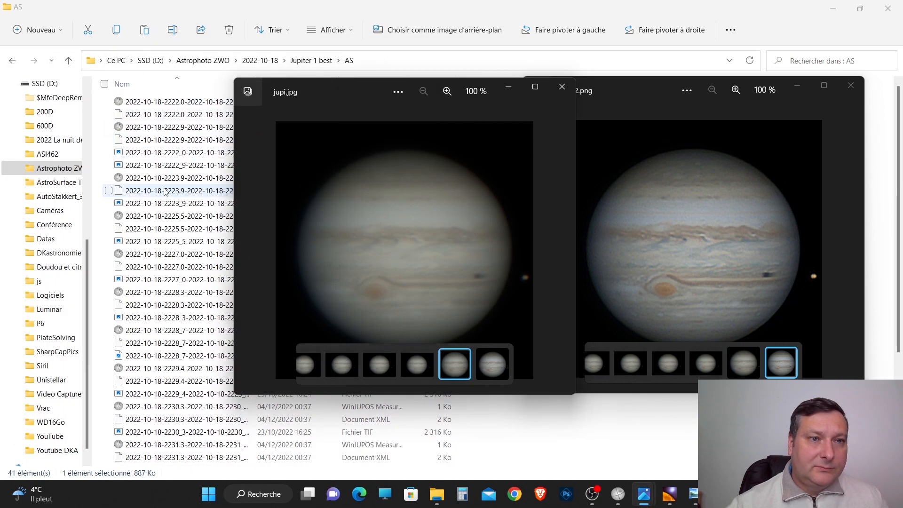
{"action": "double_click", "coordinate": [148, 158]}
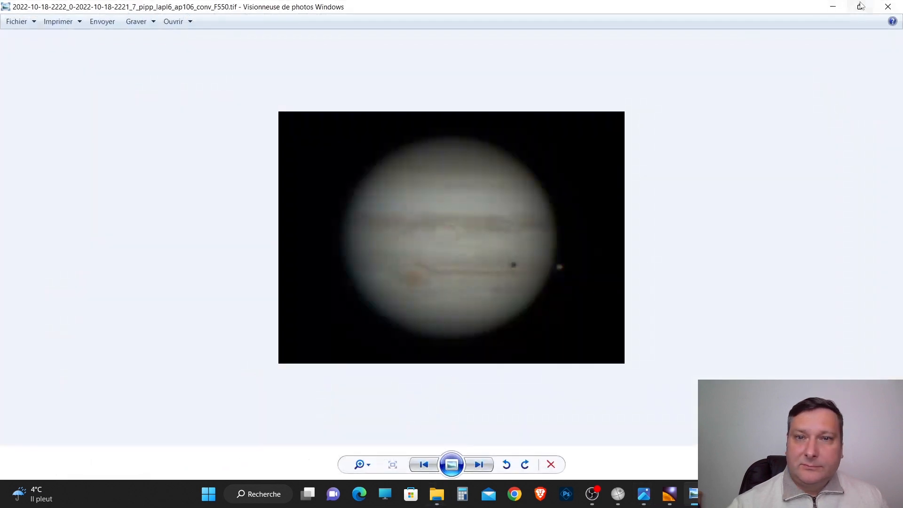
{"action": "left_click", "coordinate": [860, 7]}
{"action": "left_click_drag", "start_coordinate": [852, 128], "coordinate": [410, 148]}
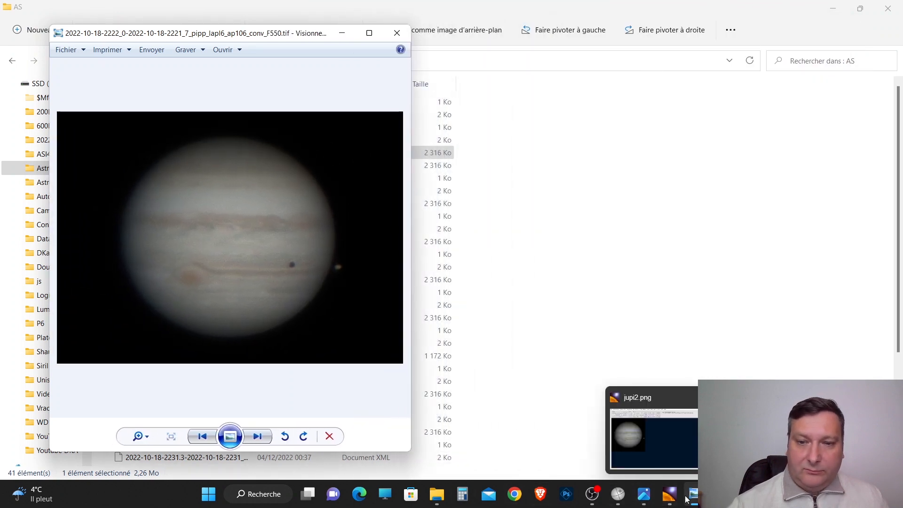
Step: Bring the jupi.jpg and jupi2.png windows forward and move the TIF viewer clear of them
{"action": "mouse_move", "coordinate": [644, 494]}
{"action": "left_click", "coordinate": [622, 460]}
{"action": "mouse_move", "coordinate": [620, 504]}
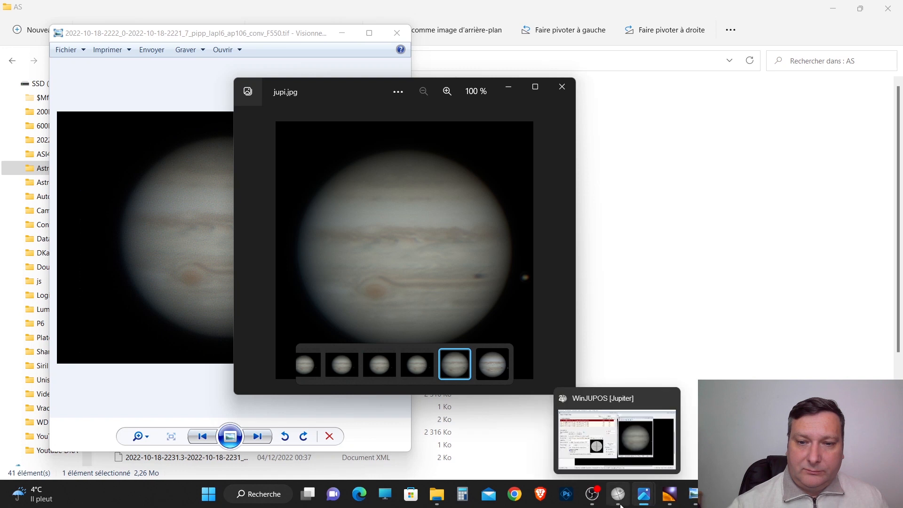
{"action": "mouse_move", "coordinate": [644, 494]}
{"action": "left_click", "coordinate": [662, 452]}
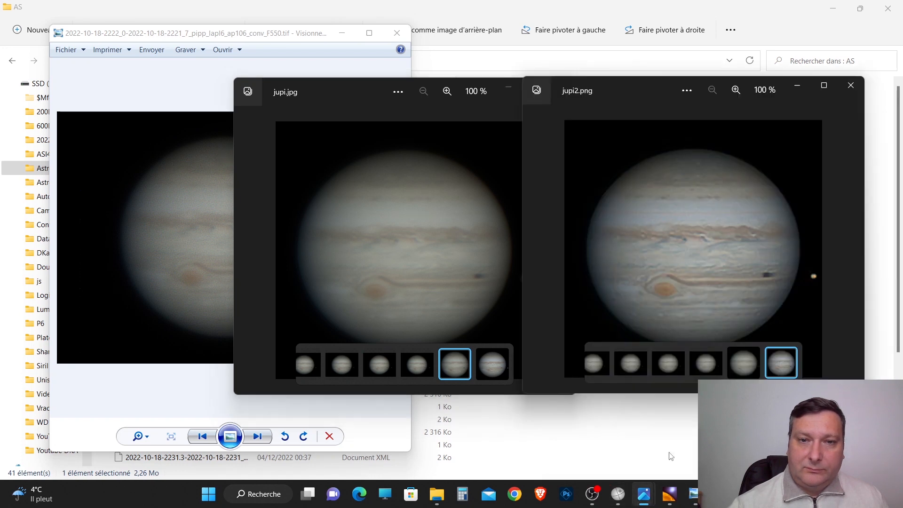
{"action": "left_click_drag", "start_coordinate": [198, 36], "coordinate": [164, 12]}
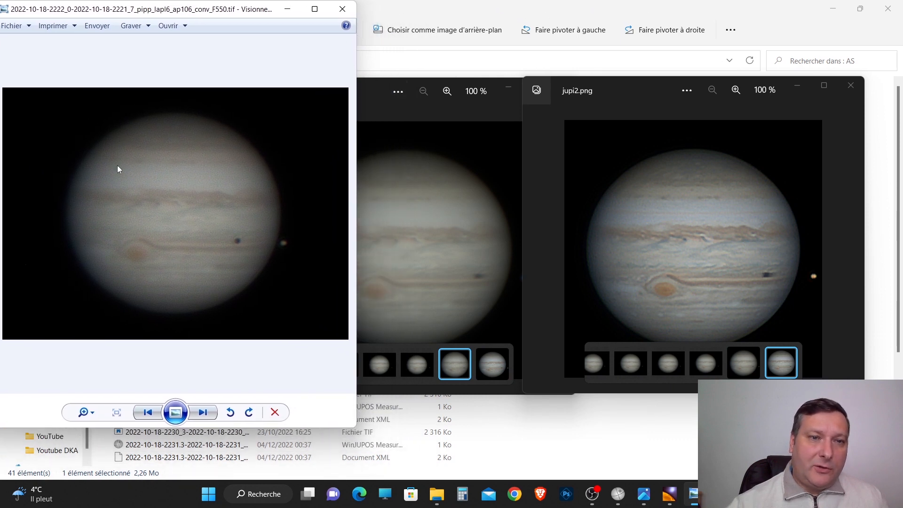
Step: Minimize File Explorer and line up the TIF, jupi.jpg and jupi2.png windows in a row for comparison
{"action": "left_click", "coordinate": [427, 63]}
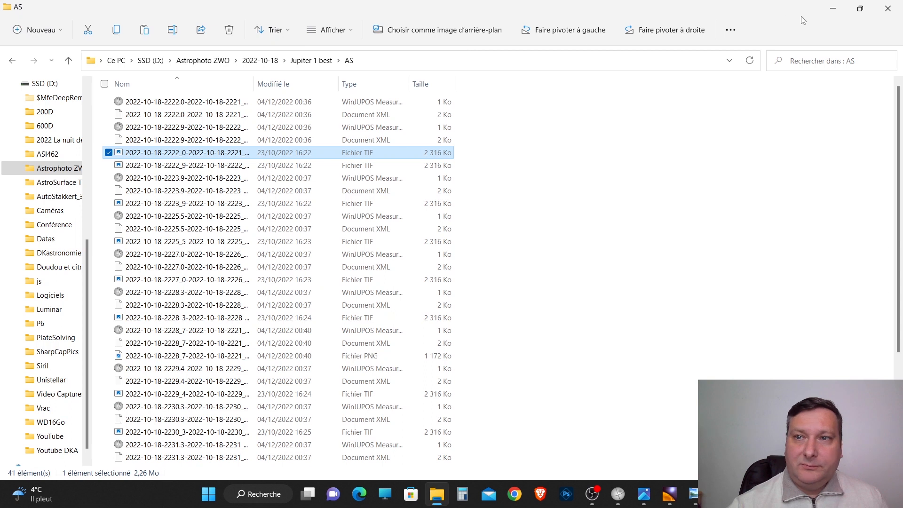
{"action": "left_click", "coordinate": [834, 8]}
{"action": "left_click_drag", "start_coordinate": [374, 92], "coordinate": [464, 57]}
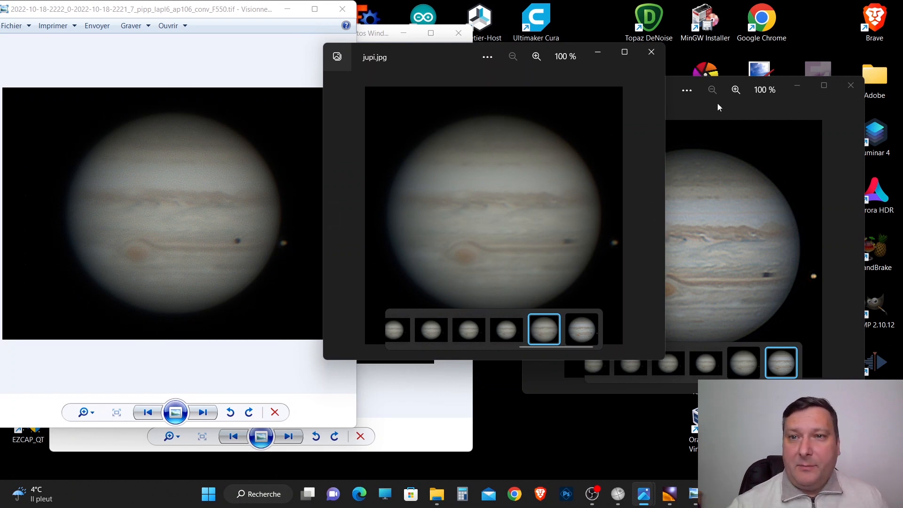
{"action": "left_click_drag", "start_coordinate": [776, 98], "coordinate": [828, 61]}
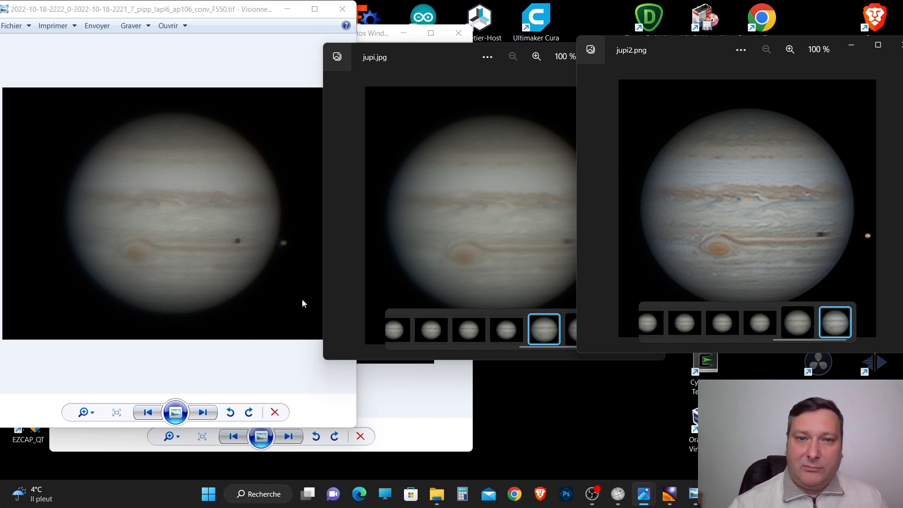
{"action": "left_click_drag", "start_coordinate": [424, 56], "coordinate": [393, 55]}
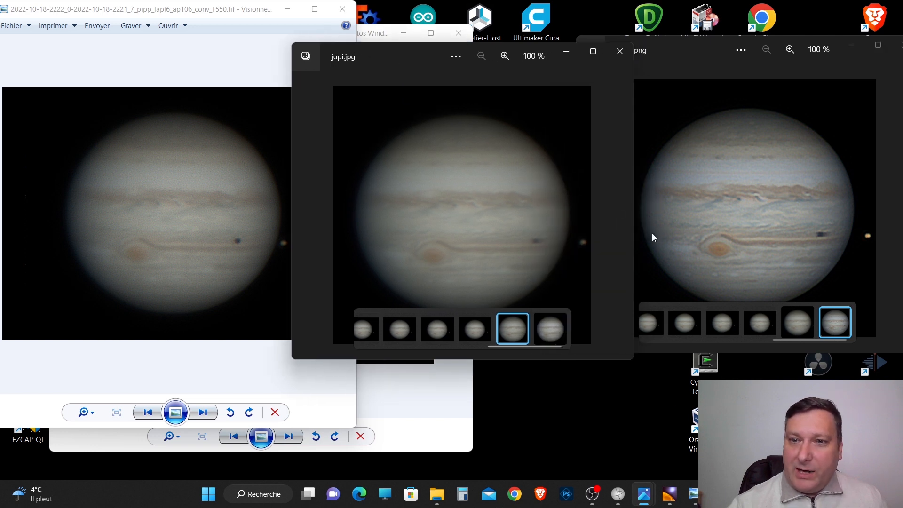